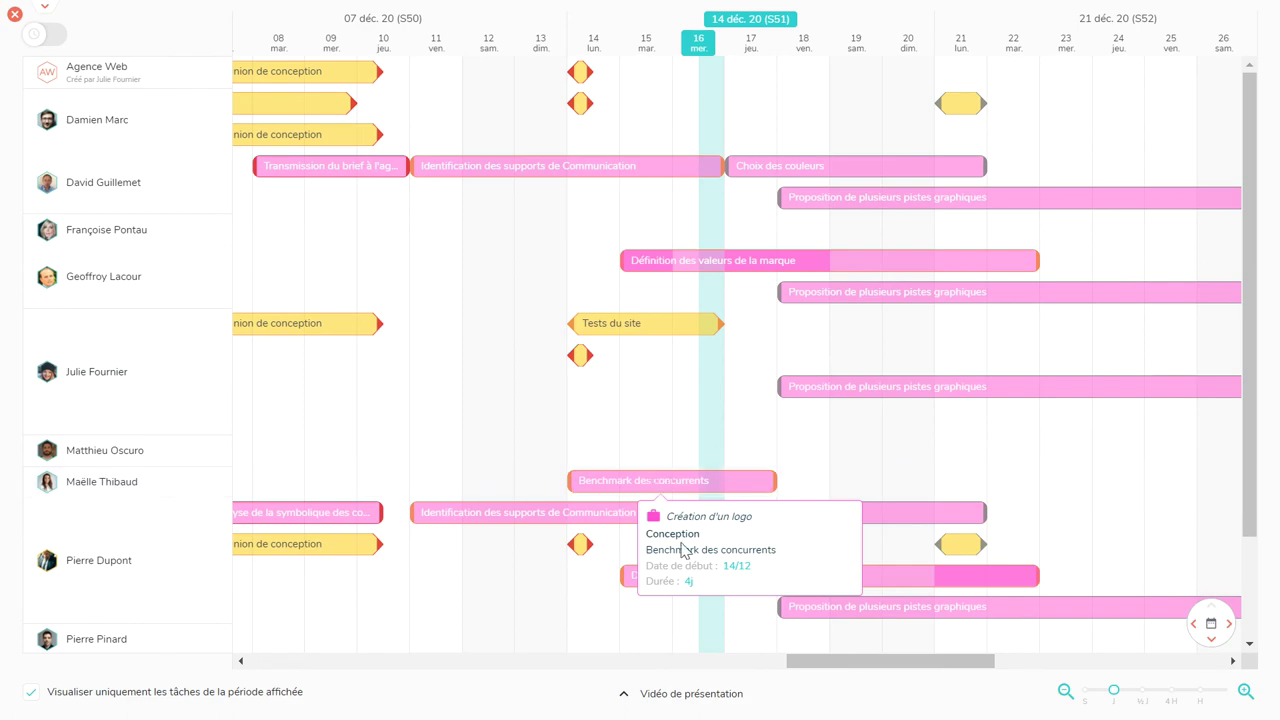
Review the assigned member and description details of the "Benchmark des concurrents" task, and exit the full-screen calendar.
{"action": "left_click", "coordinate": [683, 548]}
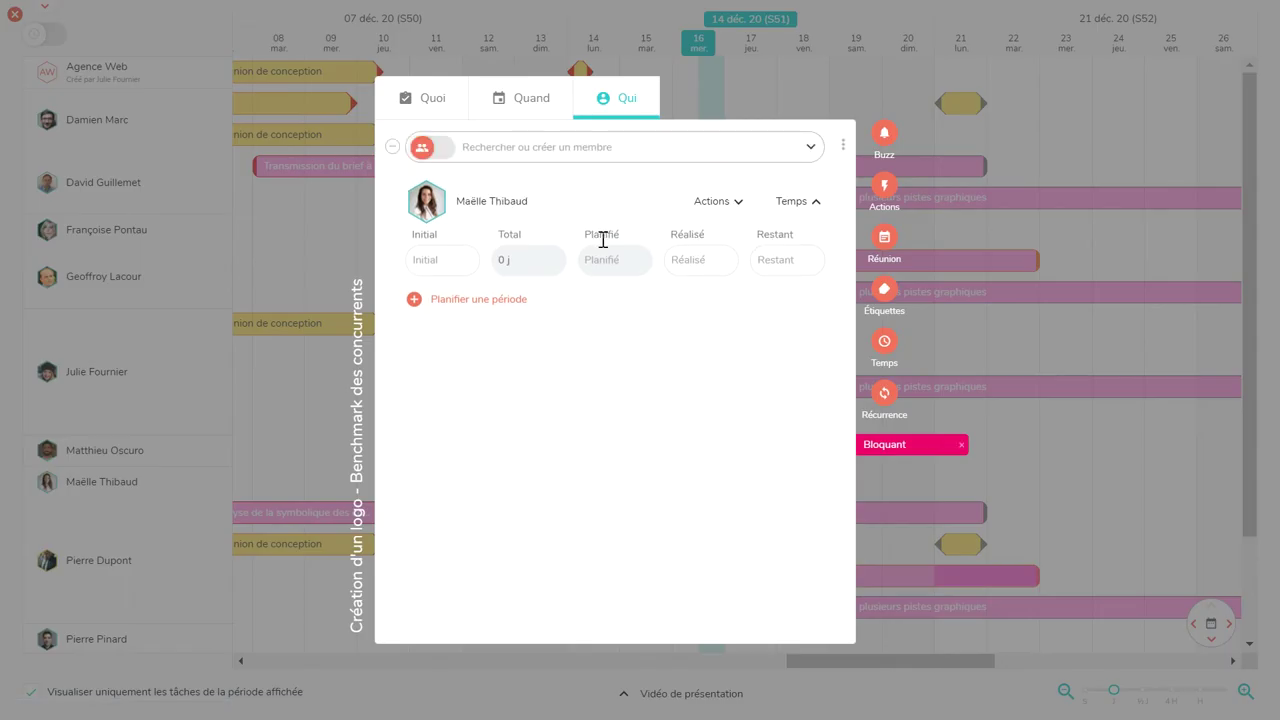
{"action": "left_click", "coordinate": [435, 112]}
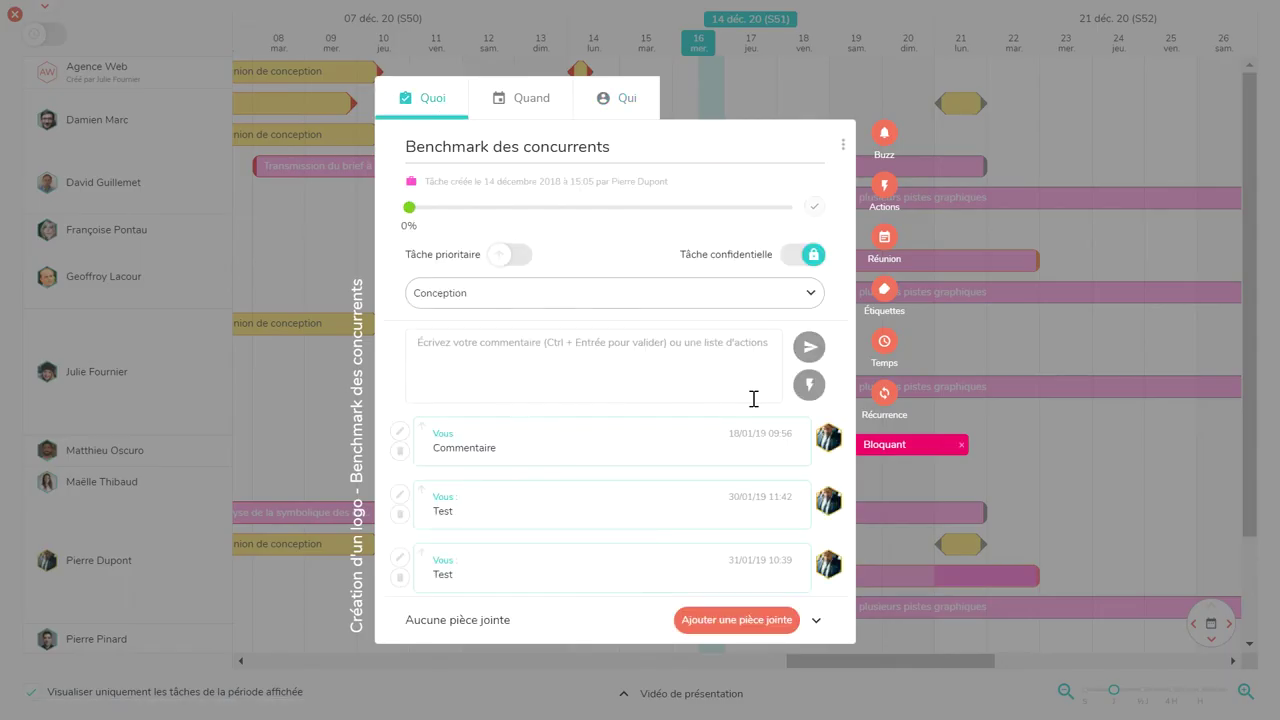
{"action": "left_click", "coordinate": [895, 483]}
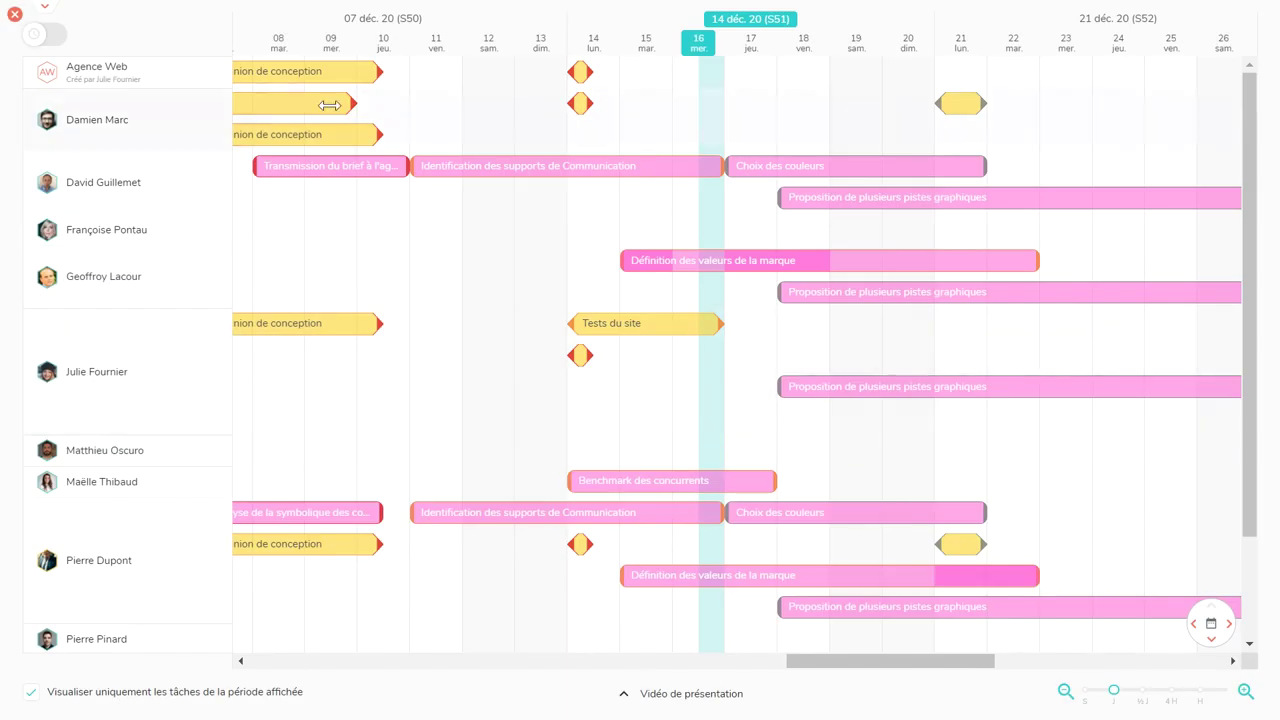
{"action": "left_click", "coordinate": [44, 8]}
{"action": "left_click", "coordinate": [15, 14]}
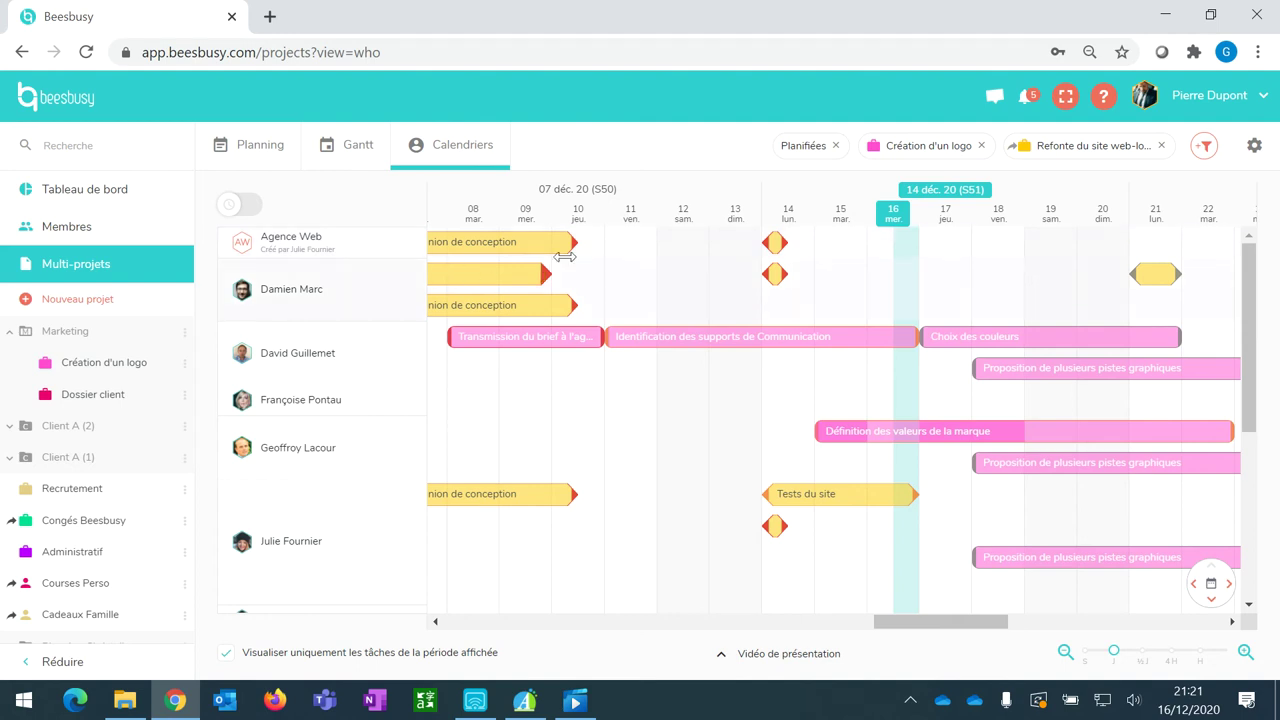
Browse the Fonctionnalités category of the Beesbusy help centre and close the help page.
{"action": "left_click", "coordinate": [1104, 104]}
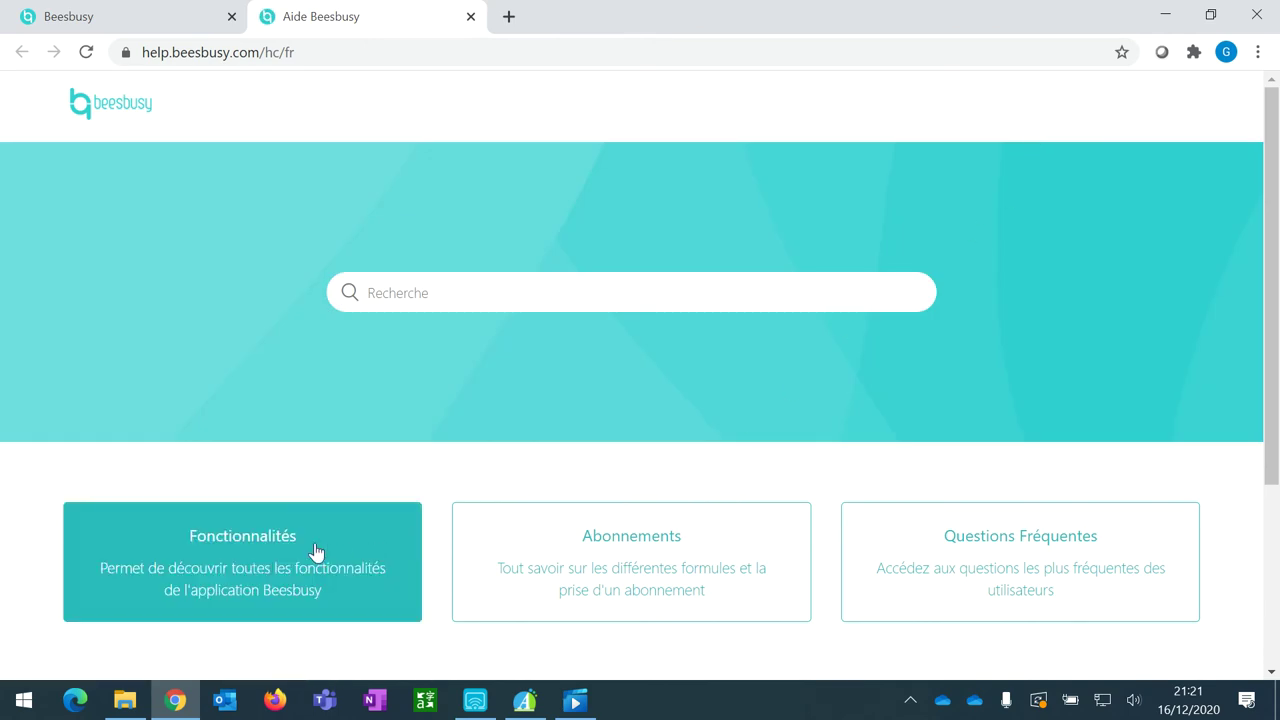
{"action": "left_click", "coordinate": [295, 547]}
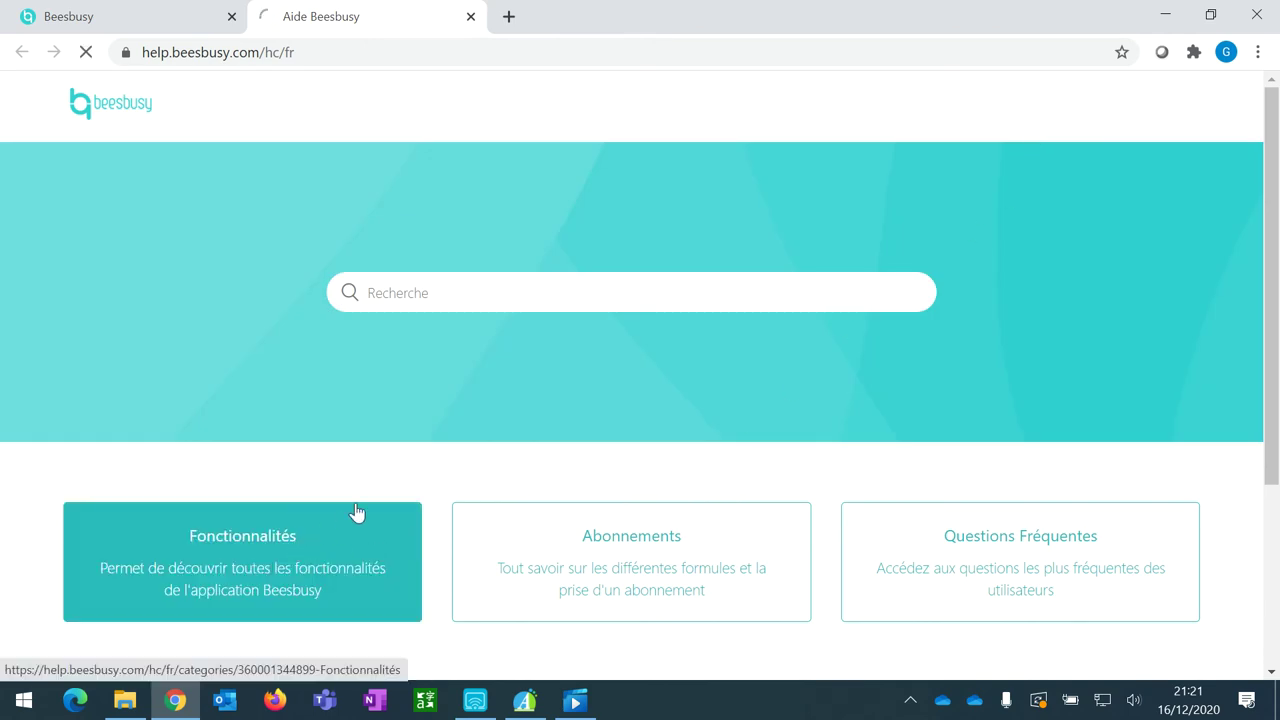
{"action": "scroll", "coordinate": [677, 383], "scroll_direction": "down", "scroll_amount": 2}
{"action": "scroll", "coordinate": [677, 383], "scroll_direction": "down", "scroll_amount": 6}
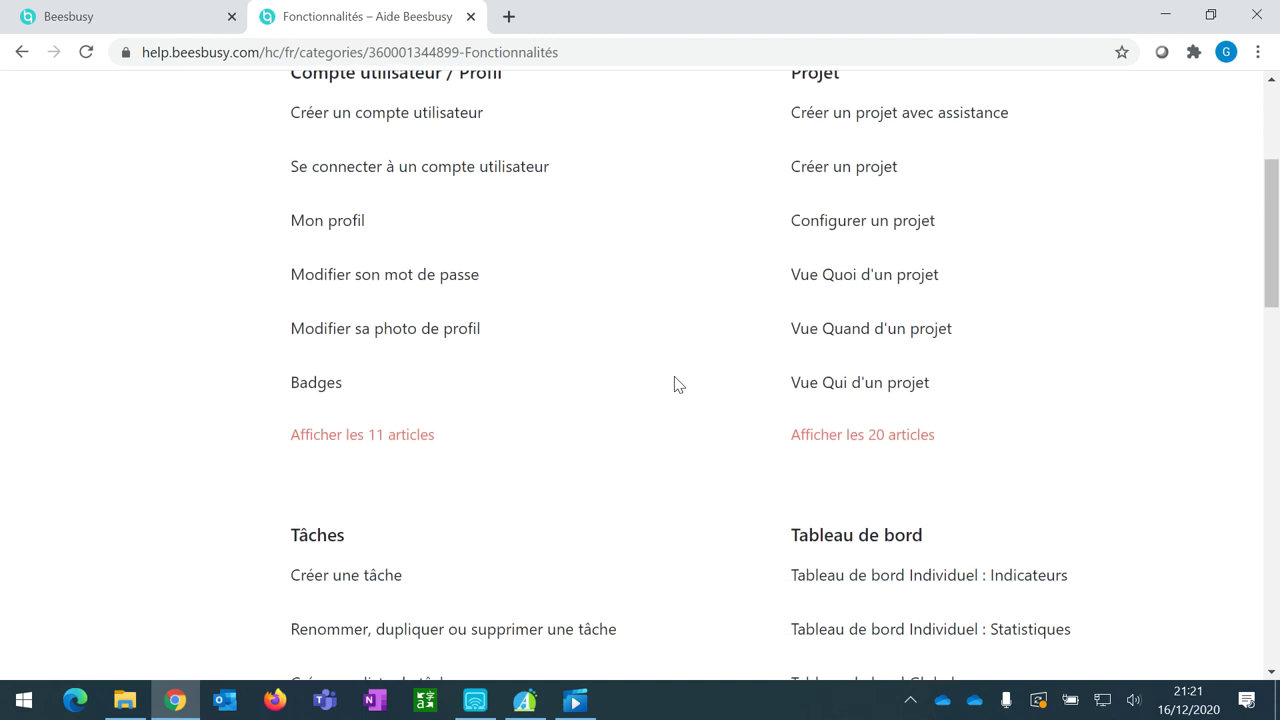
{"action": "scroll", "coordinate": [675, 385], "scroll_direction": "down", "scroll_amount": 4}
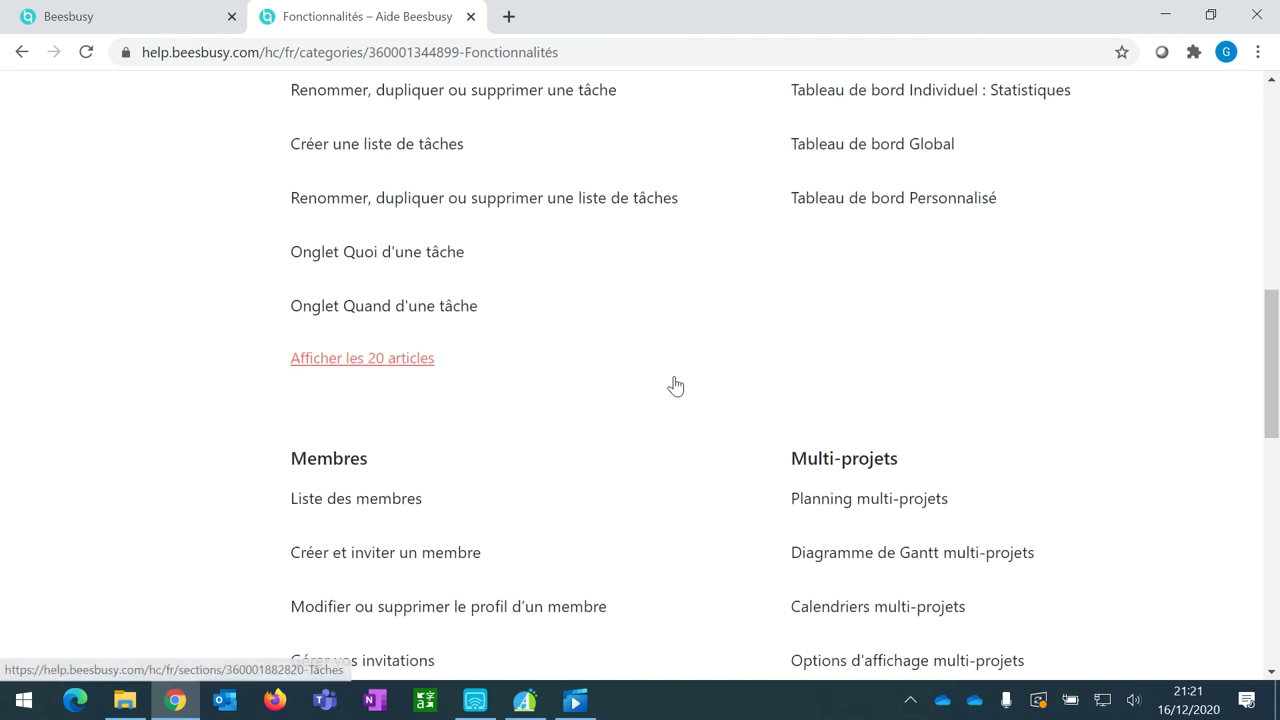
{"action": "left_click", "coordinate": [470, 16]}
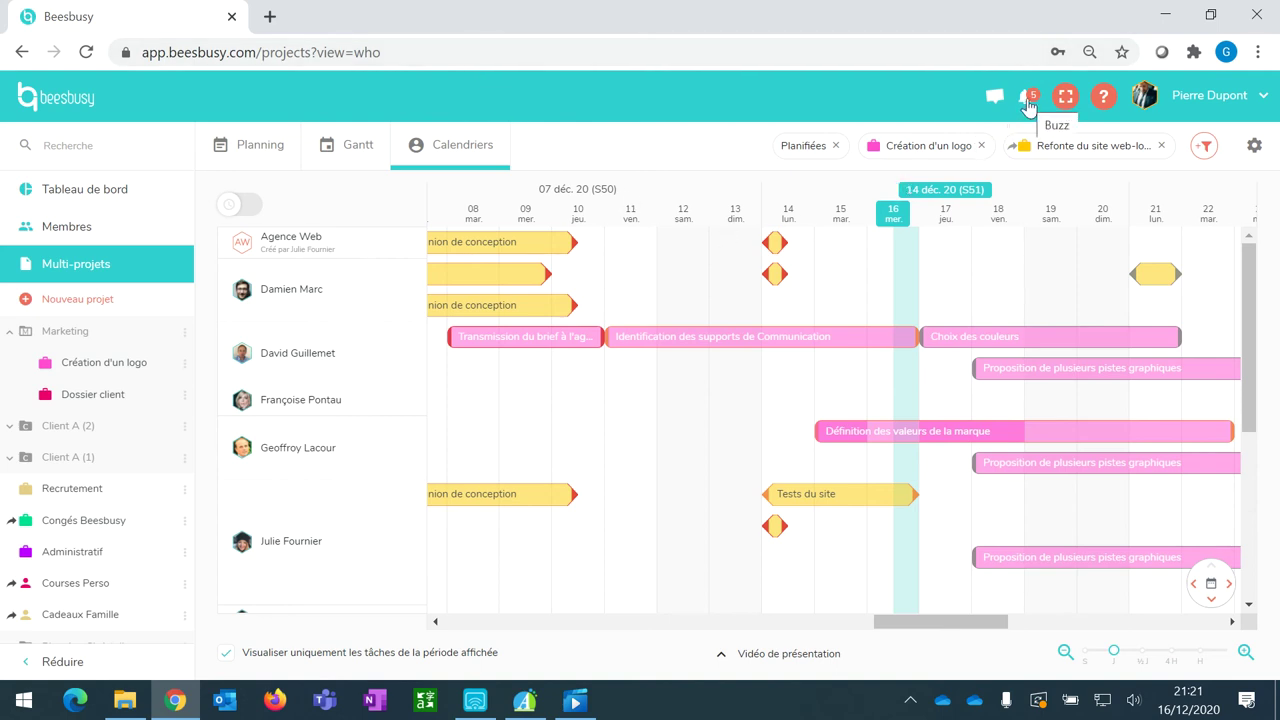
In the Buzz notifications, examine the change history of today's notification about "Proposition de plusieurs pistes graphiques".
{"action": "left_click", "coordinate": [1027, 100]}
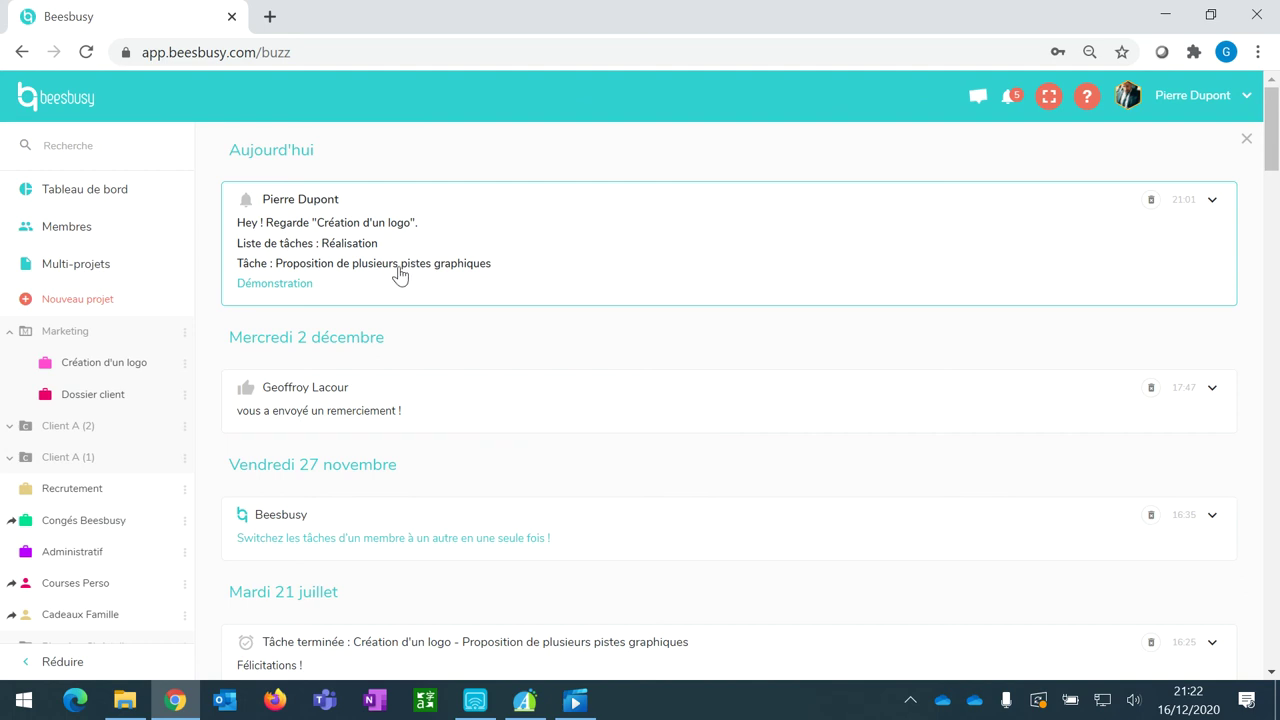
{"action": "left_click", "coordinate": [333, 268]}
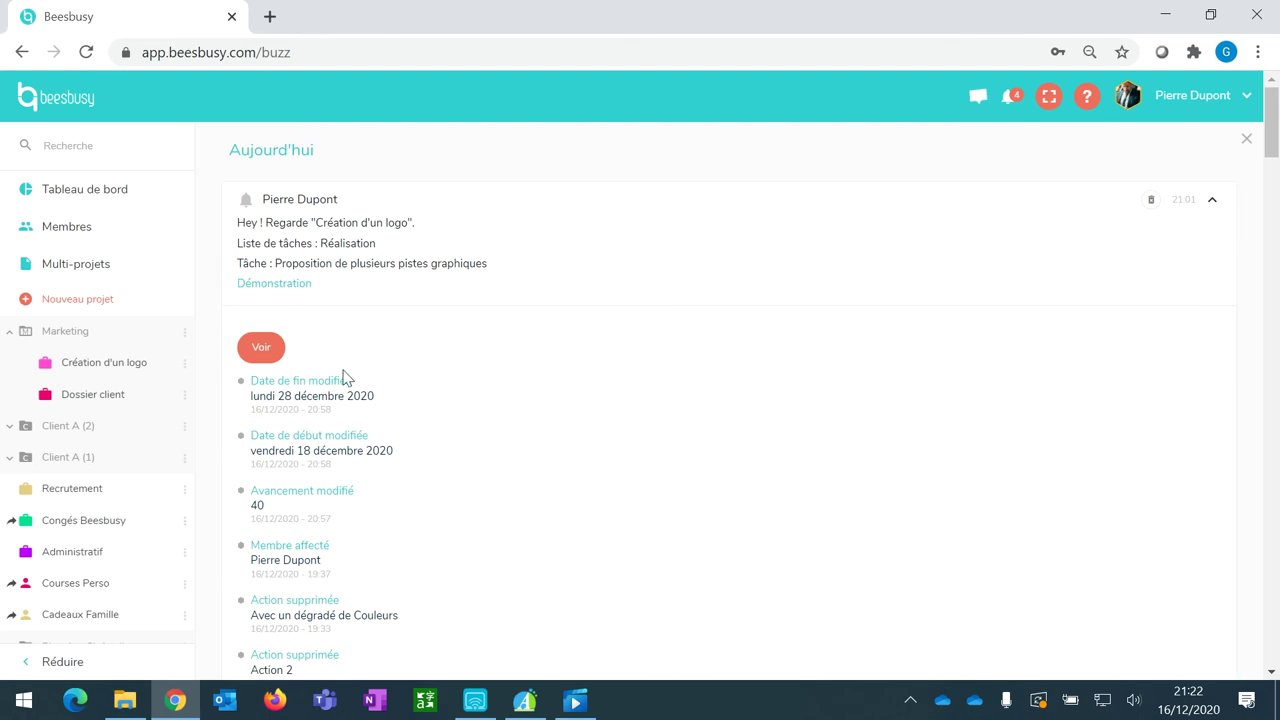
{"action": "scroll", "coordinate": [343, 371], "scroll_direction": "down", "scroll_amount": 1}
{"action": "scroll", "coordinate": [346, 340], "scroll_direction": "down", "scroll_amount": 2}
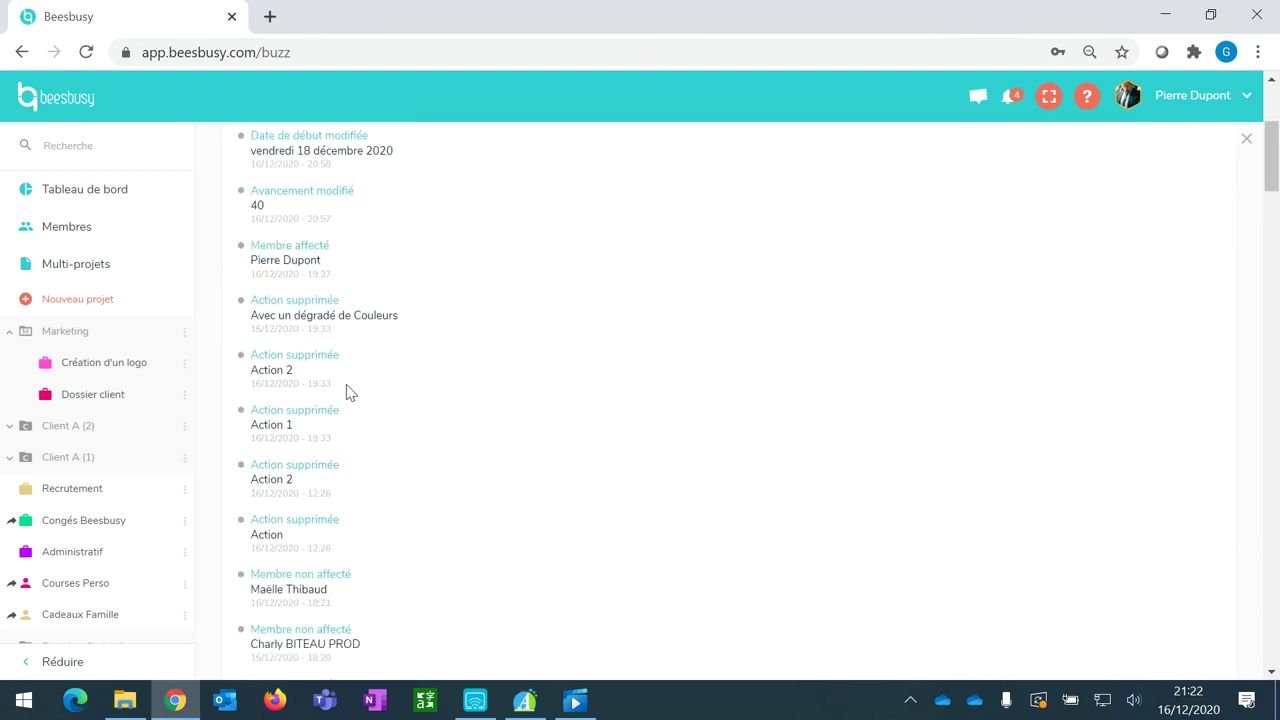
{"action": "scroll", "coordinate": [348, 392], "scroll_direction": "up", "scroll_amount": 3}
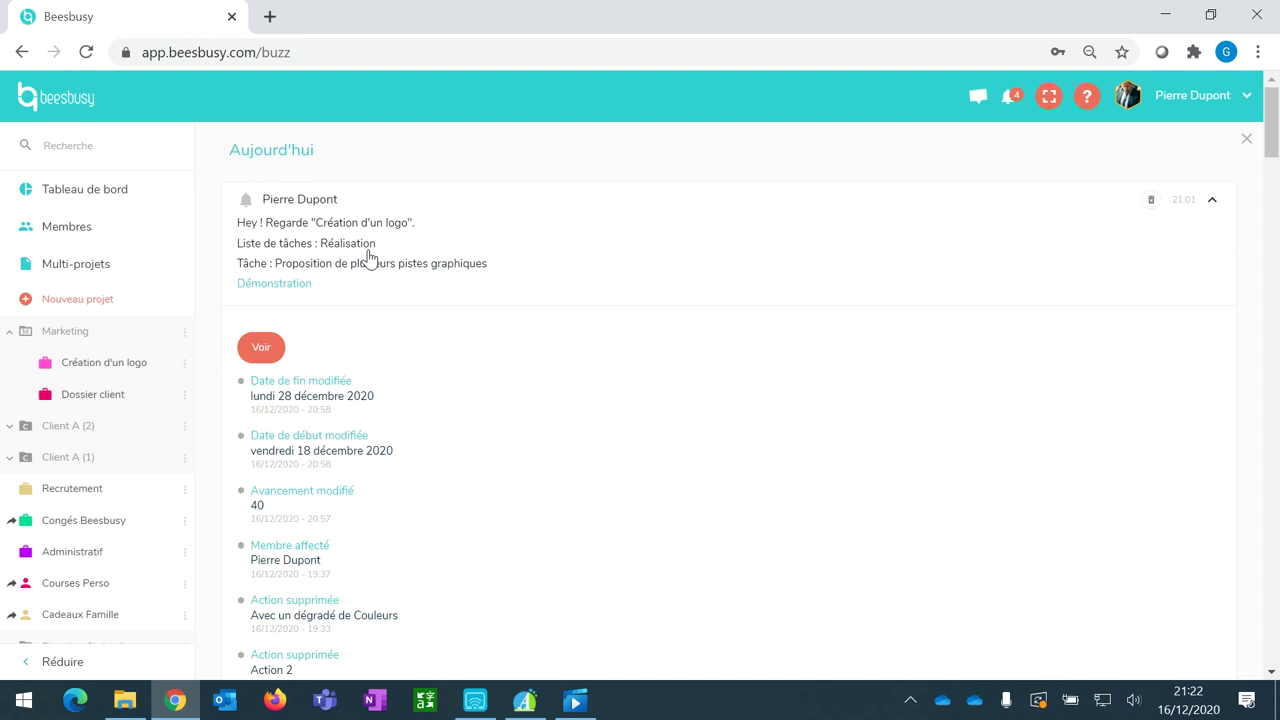
{"action": "left_click", "coordinate": [369, 258]}
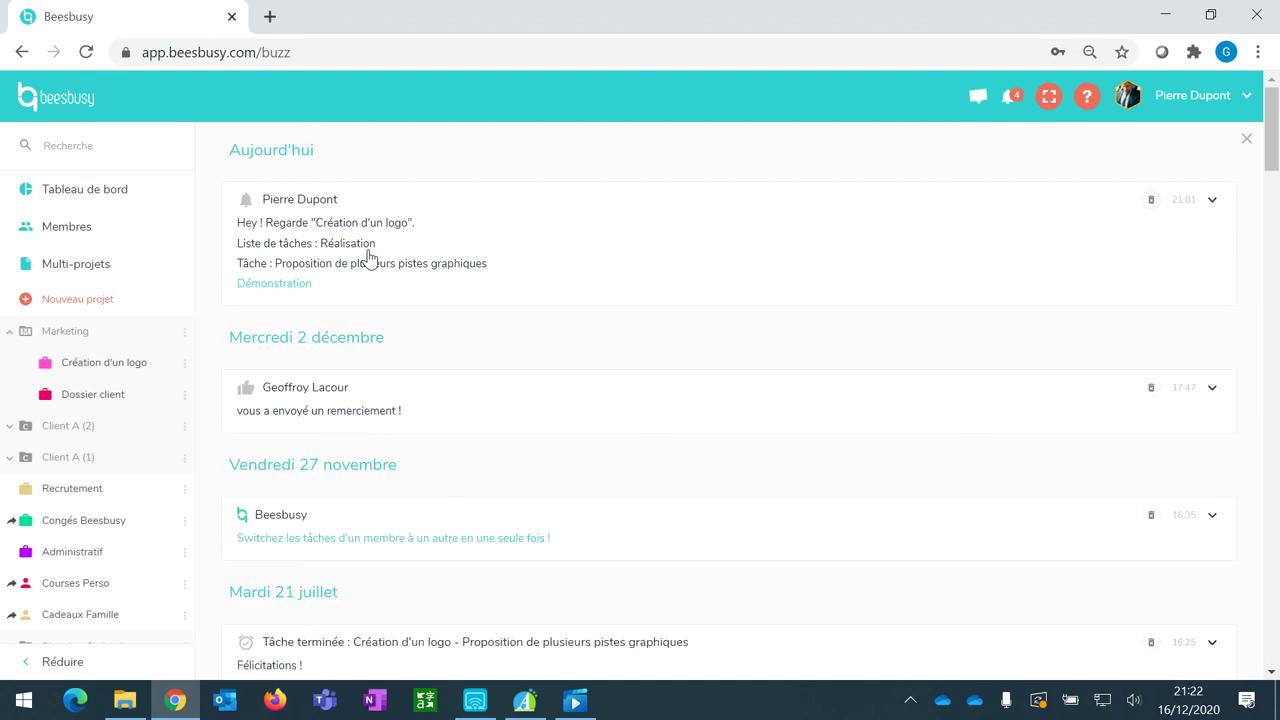
View the thank-you message received on 2 December and look through the older Buzz notifications.
{"action": "left_click", "coordinate": [374, 412]}
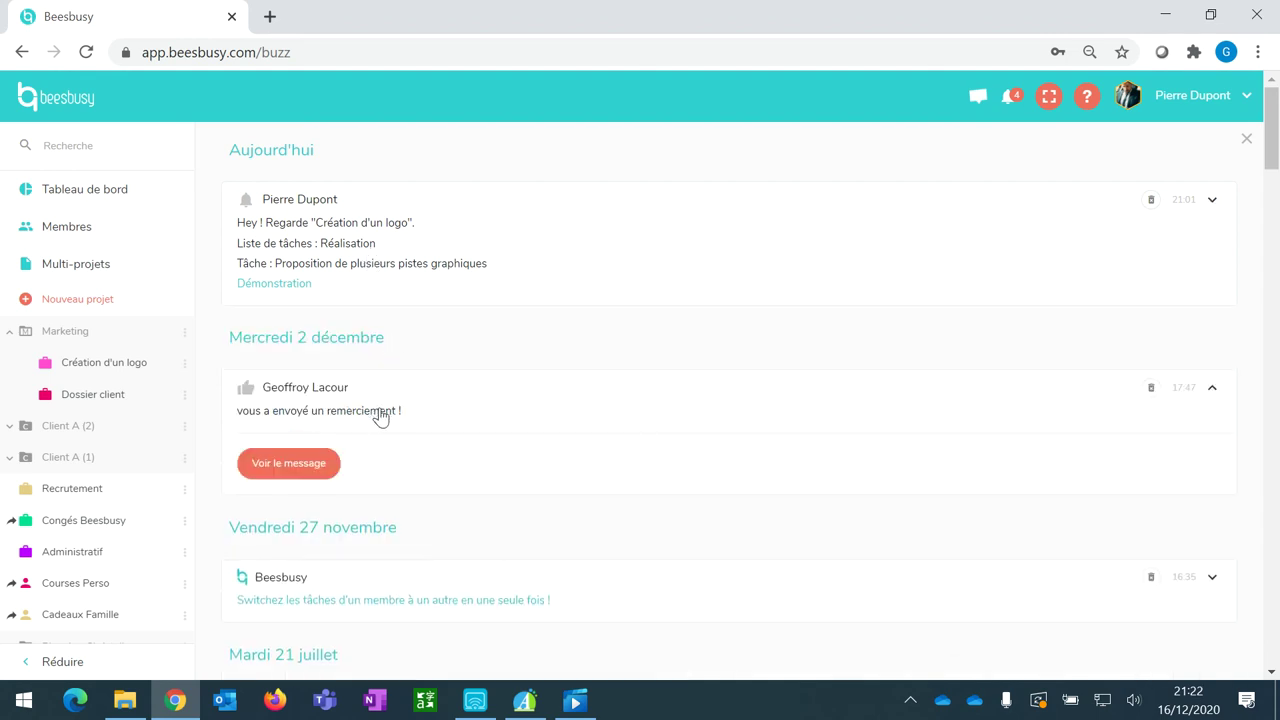
{"action": "left_click", "coordinate": [299, 466]}
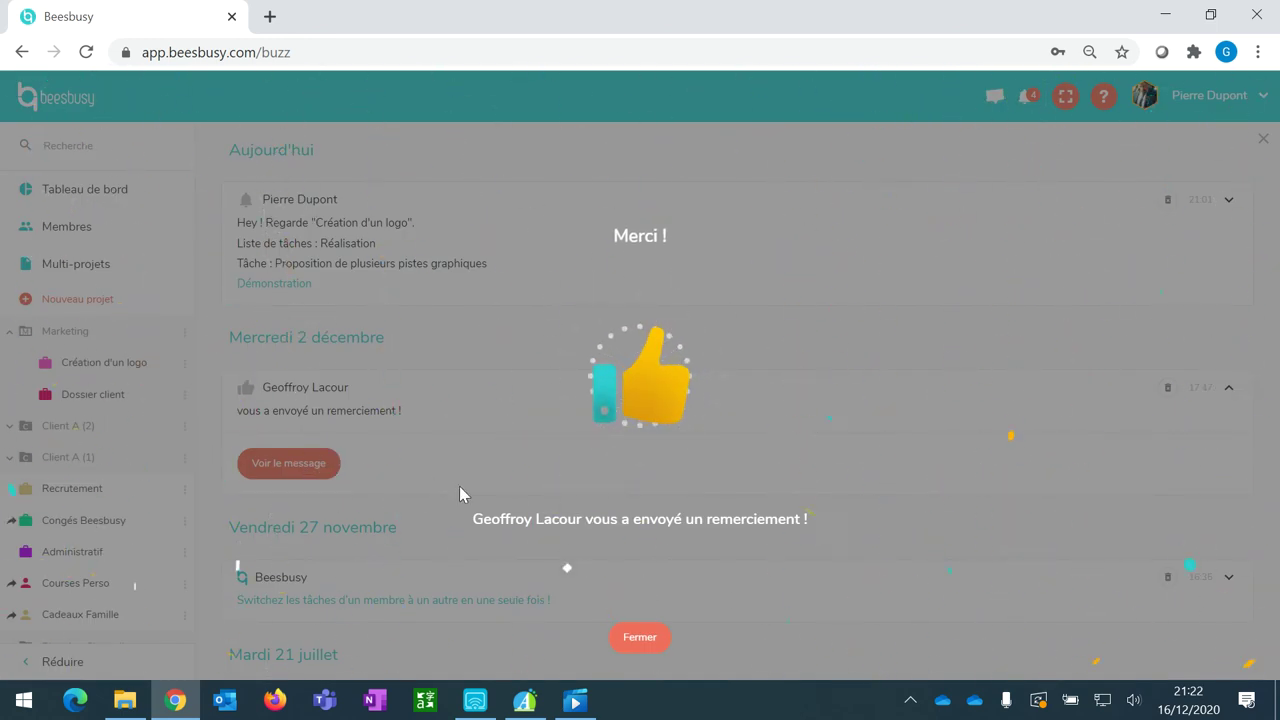
{"action": "left_click", "coordinate": [645, 644]}
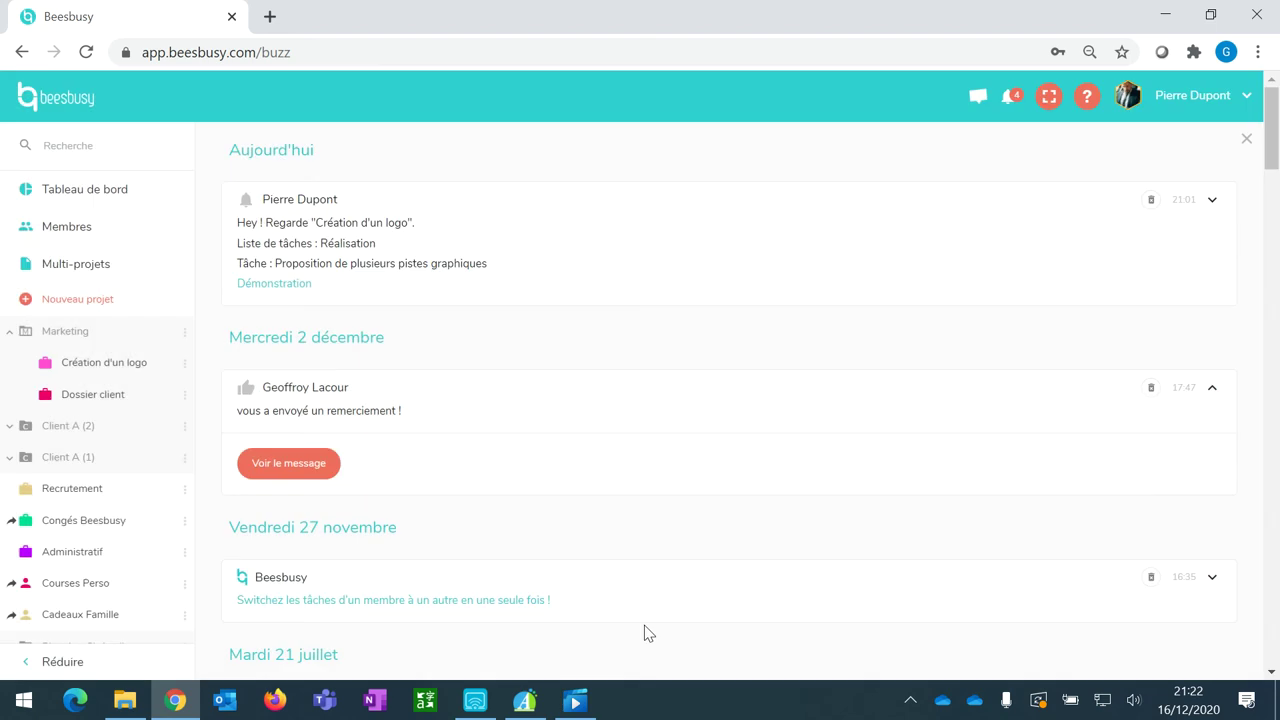
{"action": "left_click", "coordinate": [398, 406]}
{"action": "scroll", "coordinate": [430, 455], "scroll_direction": "down", "scroll_amount": 2}
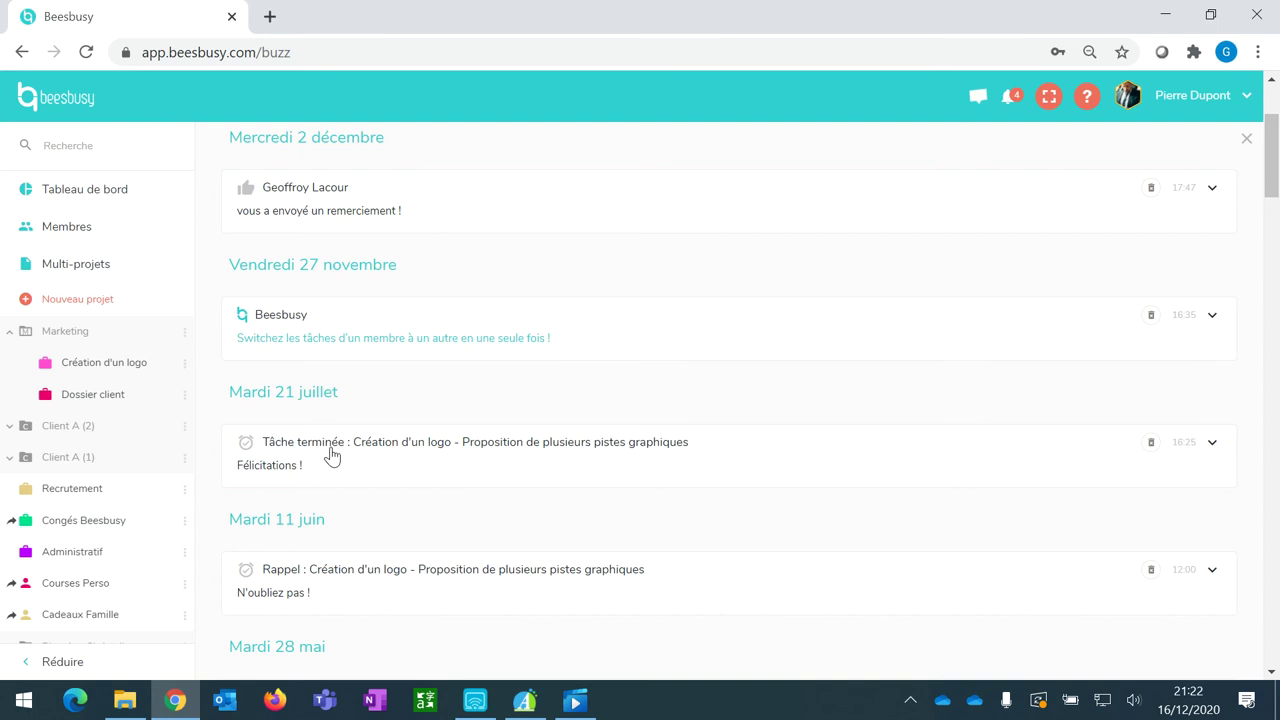
{"action": "scroll", "coordinate": [332, 455], "scroll_direction": "down", "scroll_amount": 3}
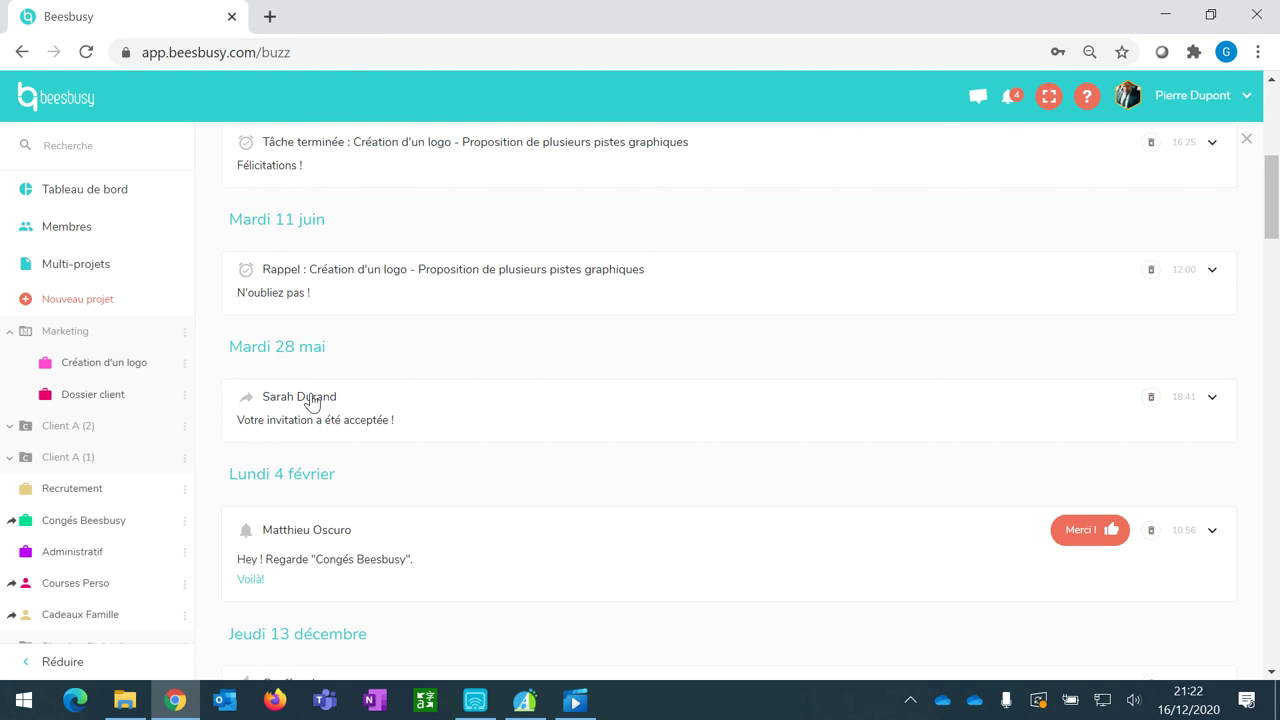
{"action": "scroll", "coordinate": [312, 400], "scroll_direction": "down", "scroll_amount": 1}
{"action": "scroll", "coordinate": [313, 400], "scroll_direction": "up", "scroll_amount": 3}
{"action": "scroll", "coordinate": [313, 400], "scroll_direction": "up", "scroll_amount": 4}
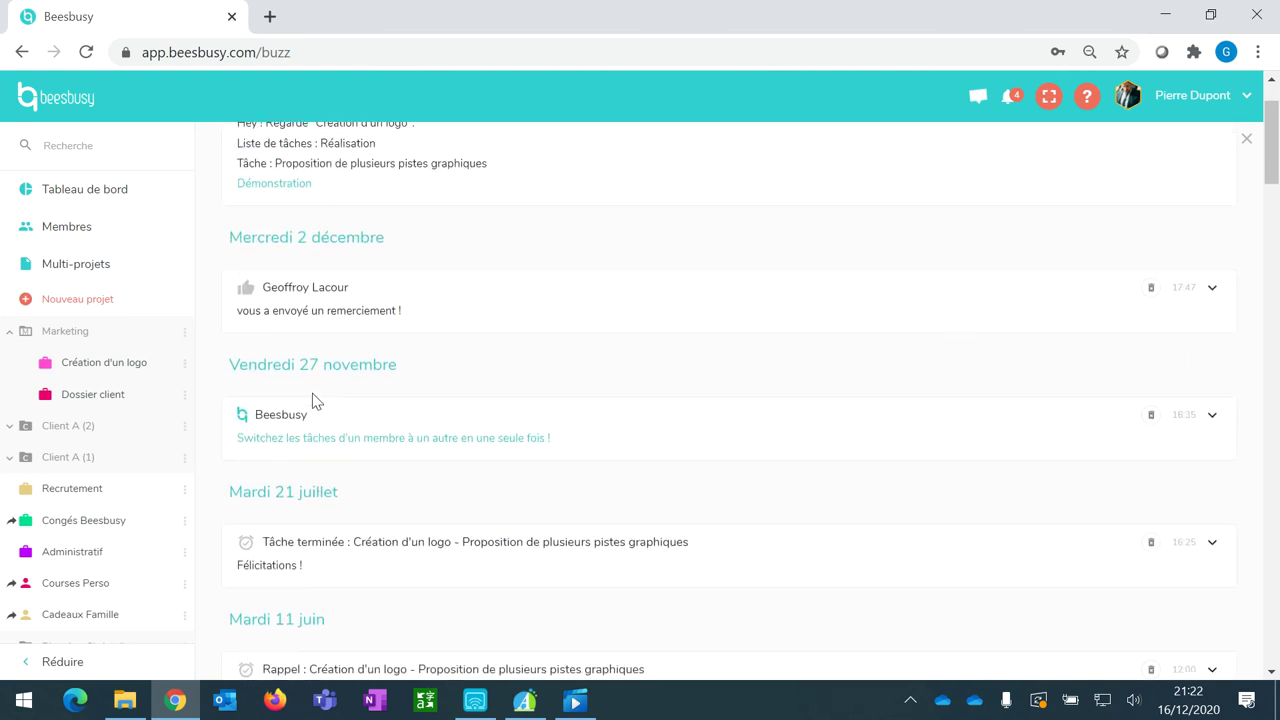
In the individual dashboard, move the "Tâches du jour" list ahead of "Tâches en cours".
{"action": "left_click", "coordinate": [101, 195]}
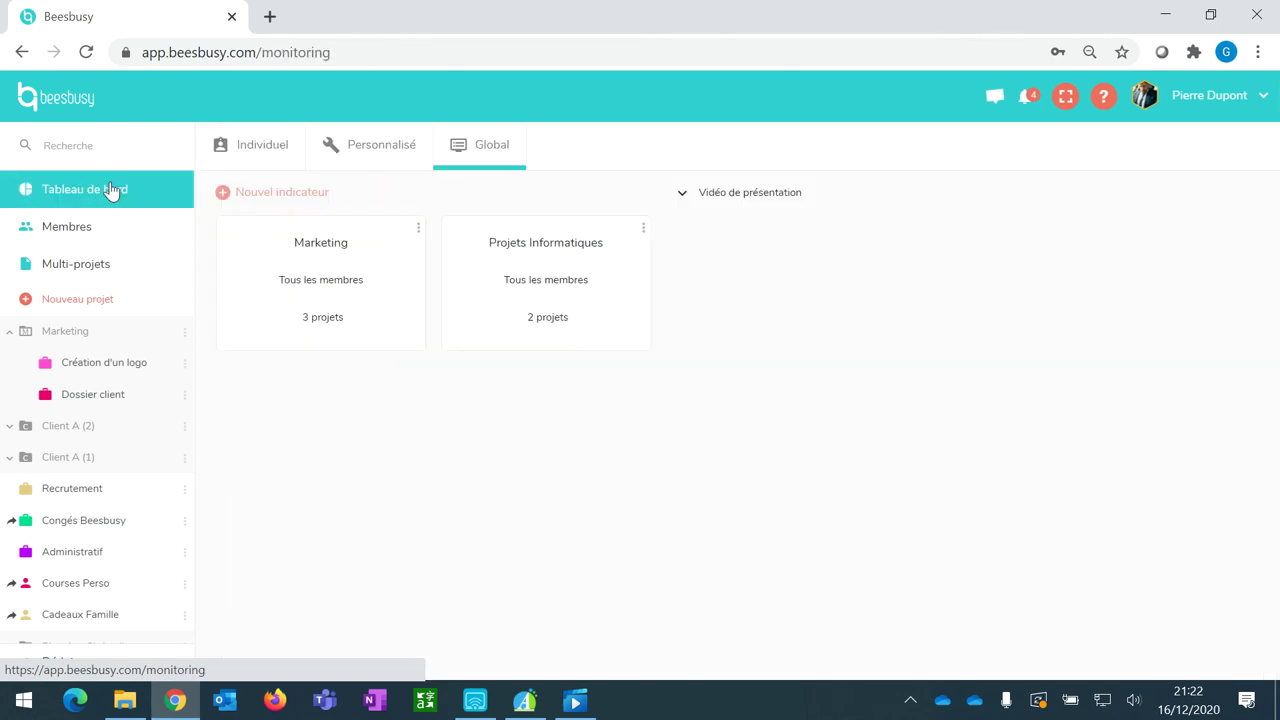
{"action": "left_click", "coordinate": [259, 150]}
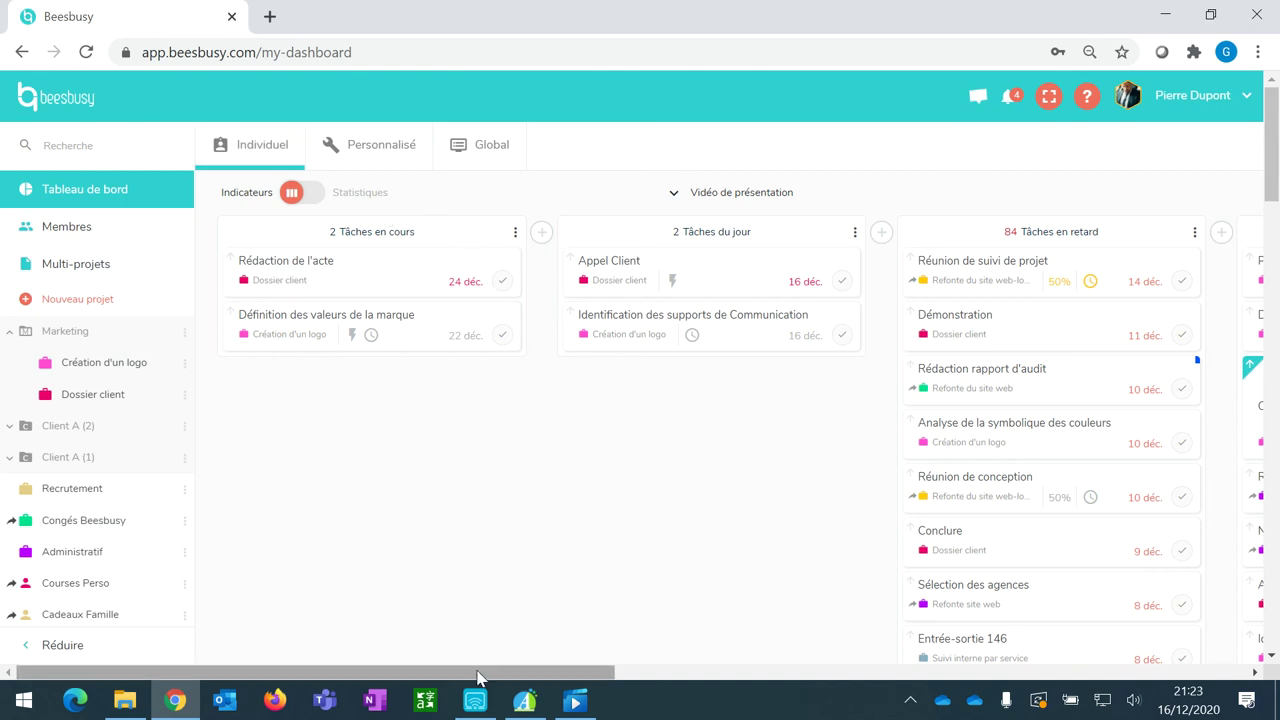
{"action": "left_click_drag", "start_coordinate": [477, 677], "coordinate": [462, 649]}
{"action": "left_click_drag", "start_coordinate": [728, 234], "coordinate": [405, 230]}
Examine which lists can be added after "Tâches du jour", without adding any.
{"action": "left_click", "coordinate": [540, 233]}
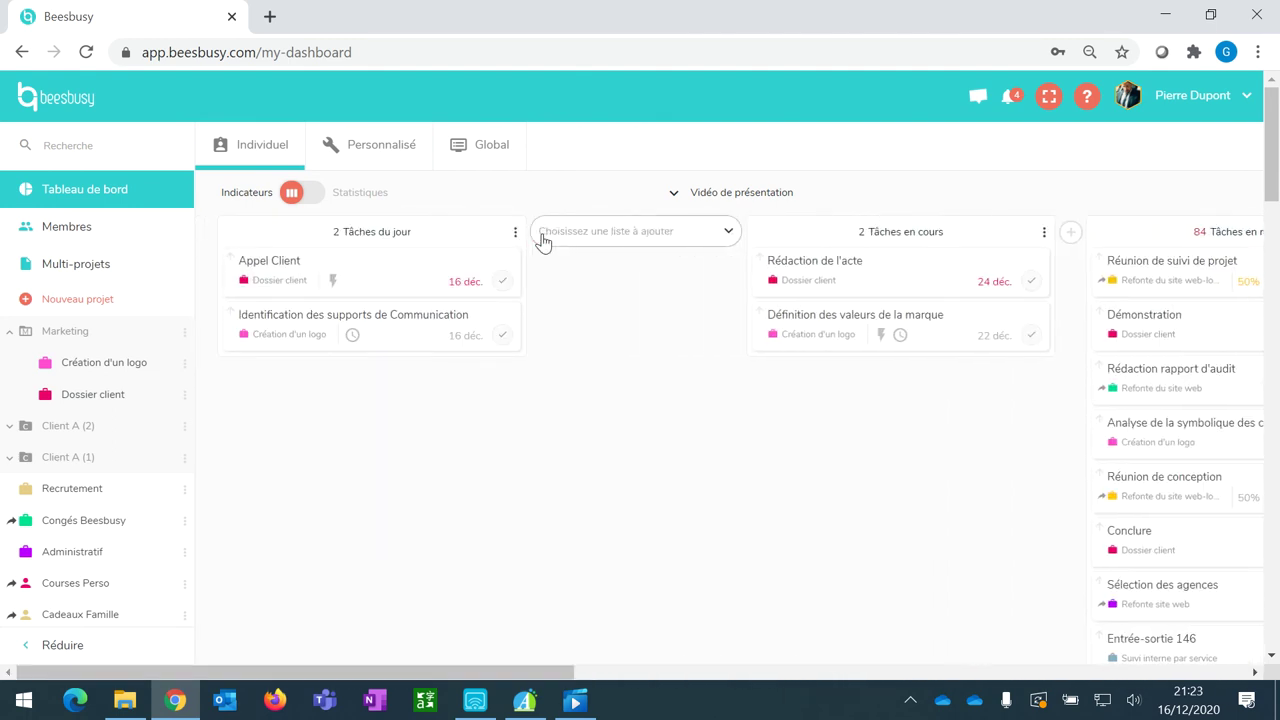
{"action": "left_click", "coordinate": [541, 241]}
{"action": "scroll", "coordinate": [617, 345], "scroll_direction": "down", "scroll_amount": 4}
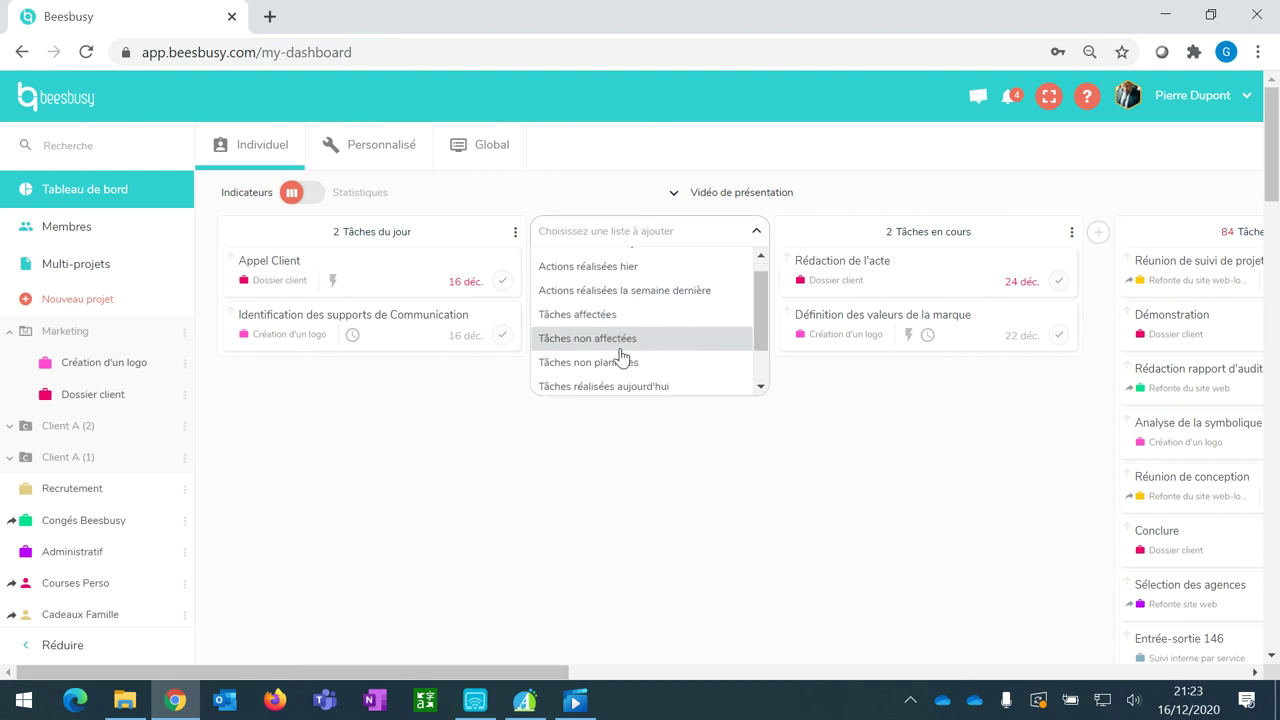
{"action": "left_click", "coordinate": [572, 456]}
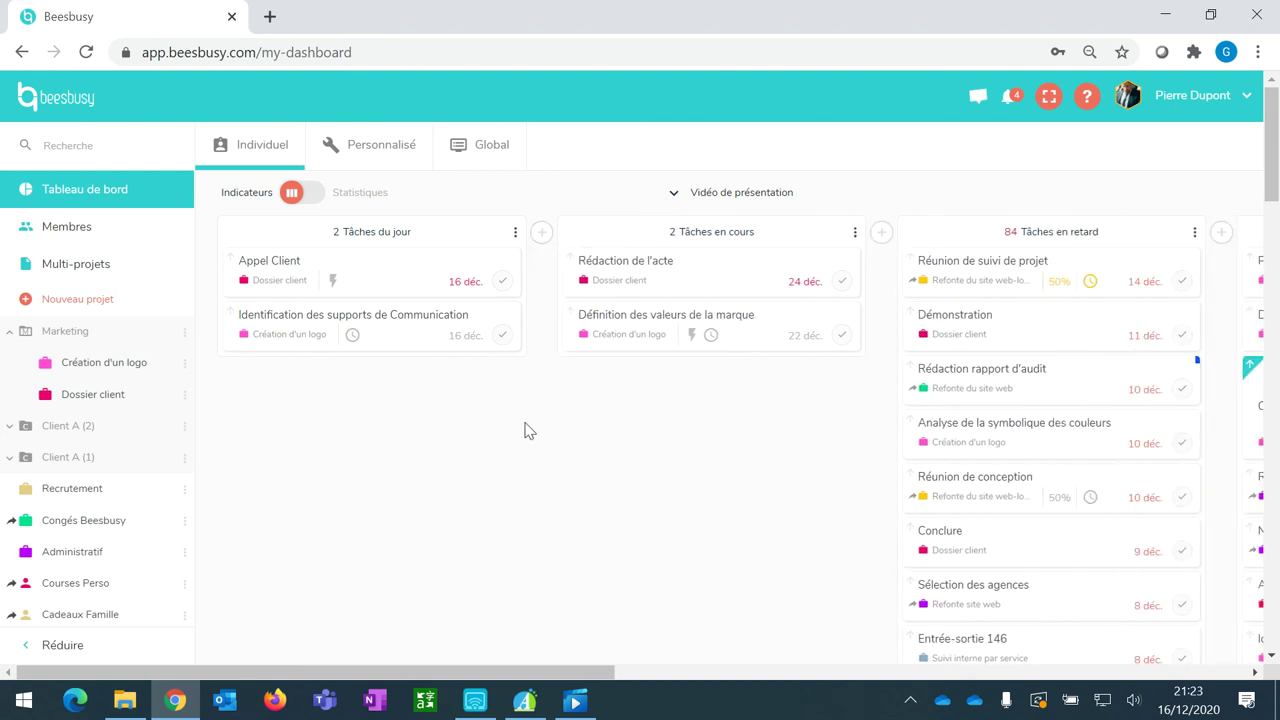
Add a personalised dashboard indicator for "Tâches du jour" in the "Création d'un logo" project, covering all members.
{"action": "left_click", "coordinate": [380, 153]}
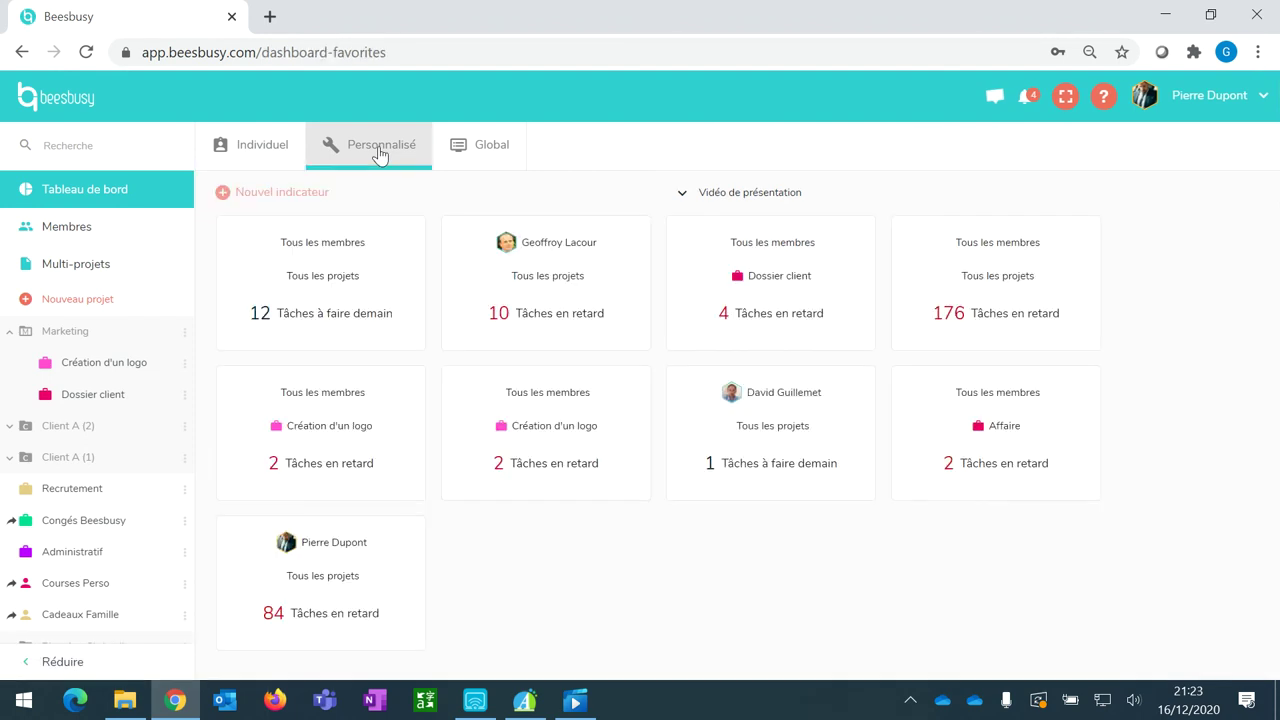
{"action": "left_click", "coordinate": [318, 199]}
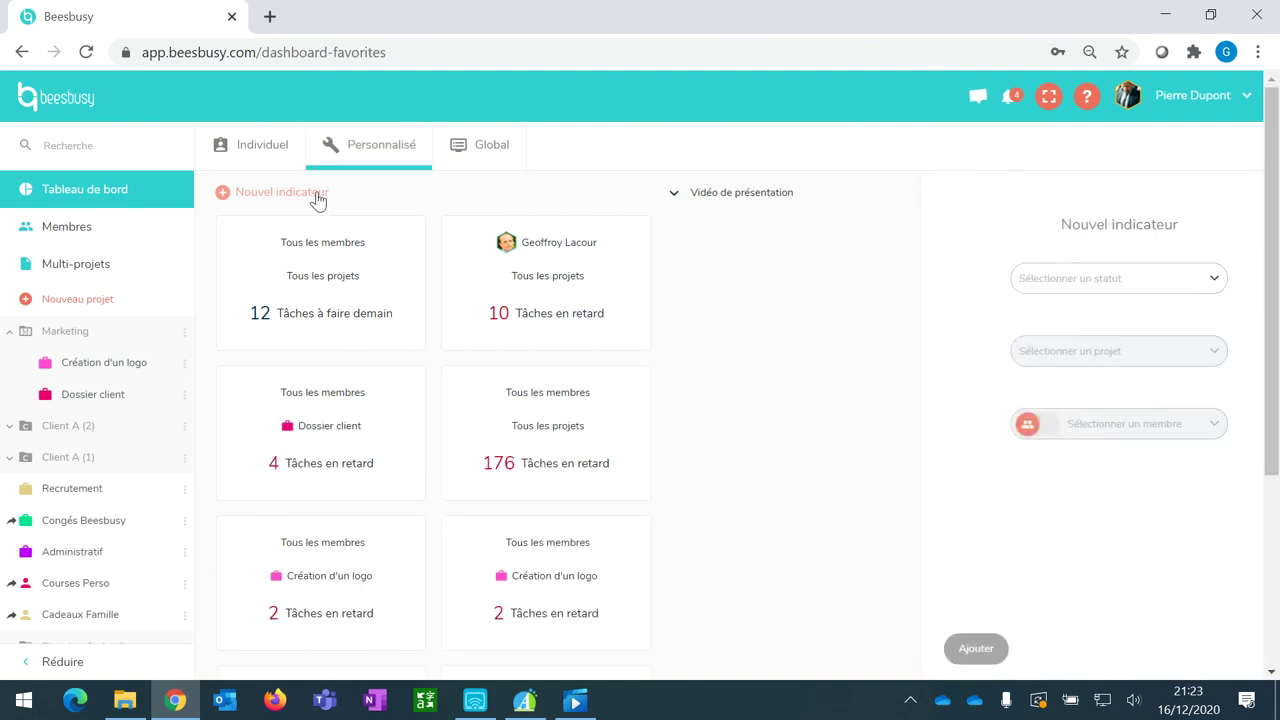
{"action": "left_click", "coordinate": [1092, 286]}
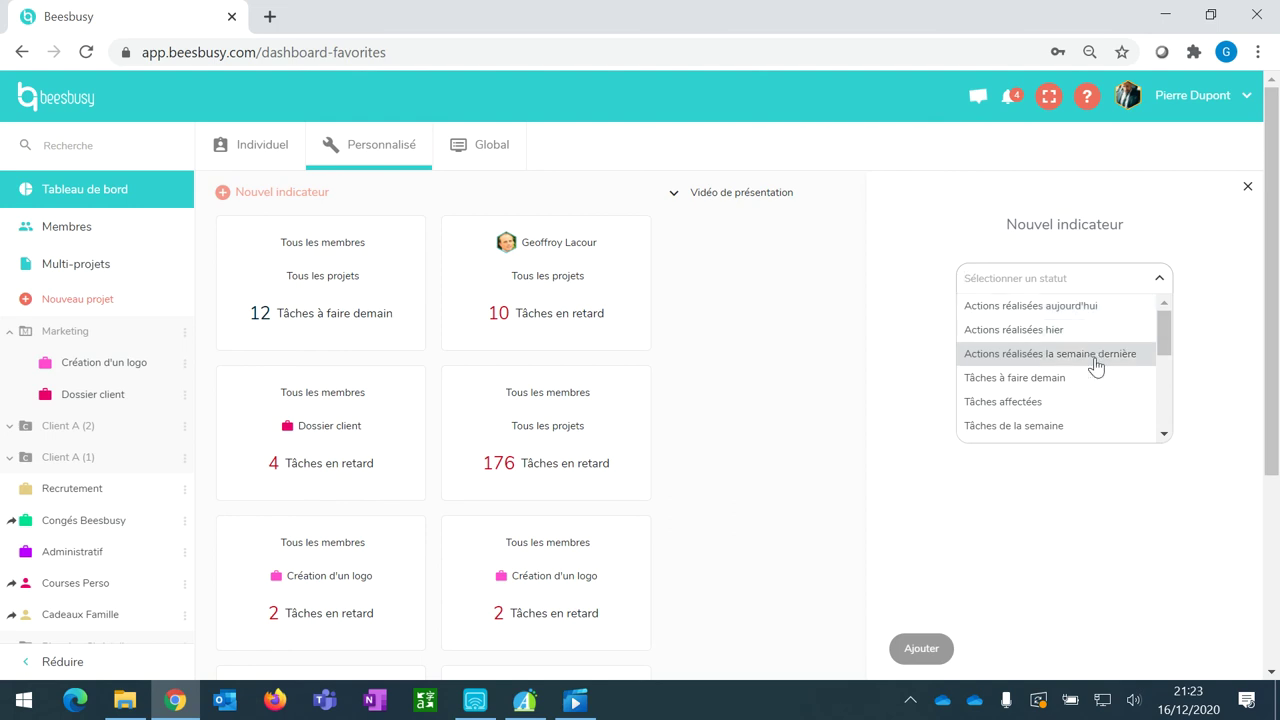
{"action": "scroll", "coordinate": [1096, 366], "scroll_direction": "down", "scroll_amount": 1}
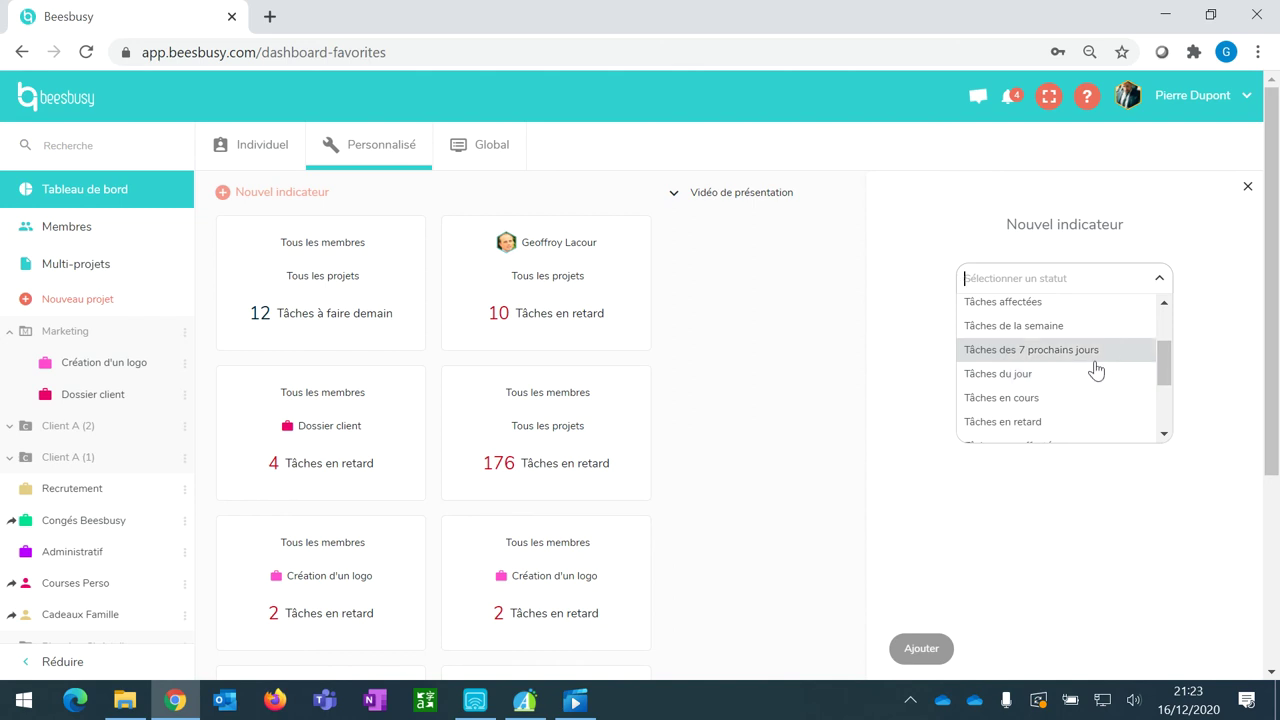
{"action": "left_click", "coordinate": [1095, 373]}
{"action": "left_click", "coordinate": [1091, 357]}
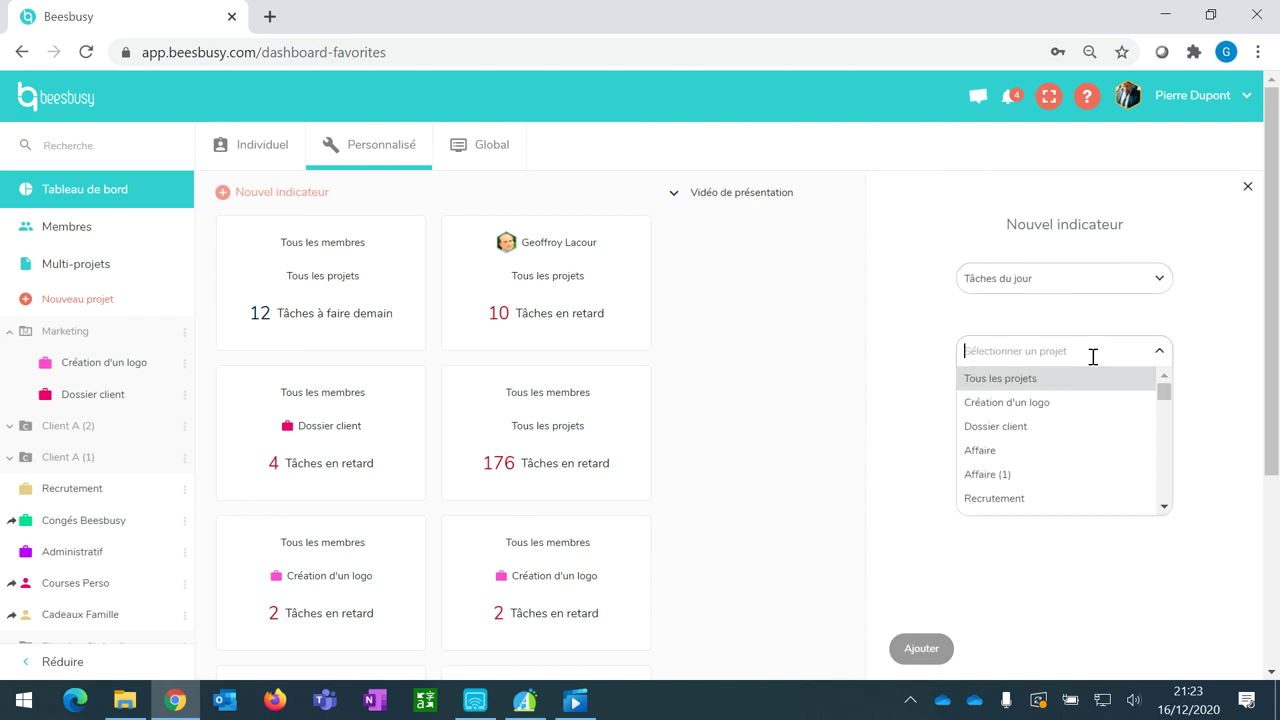
{"action": "left_click", "coordinate": [1080, 404]}
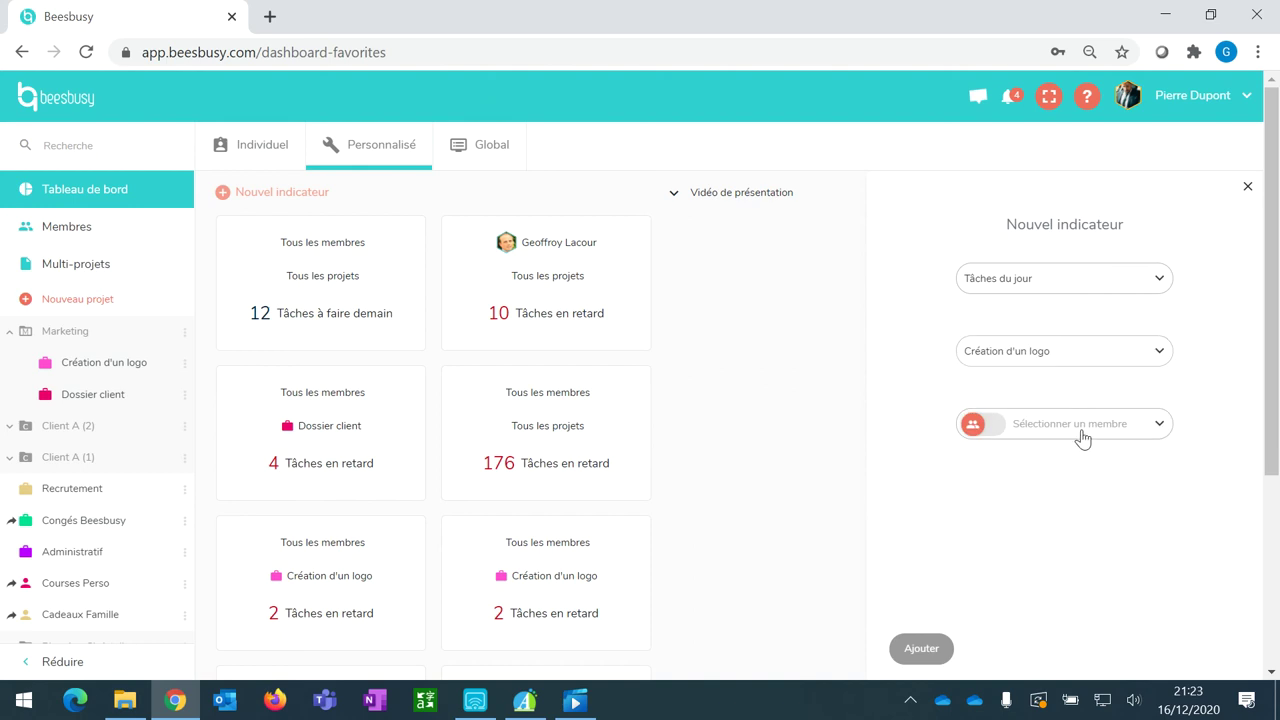
{"action": "left_click", "coordinate": [1083, 425]}
{"action": "left_click", "coordinate": [1063, 466]}
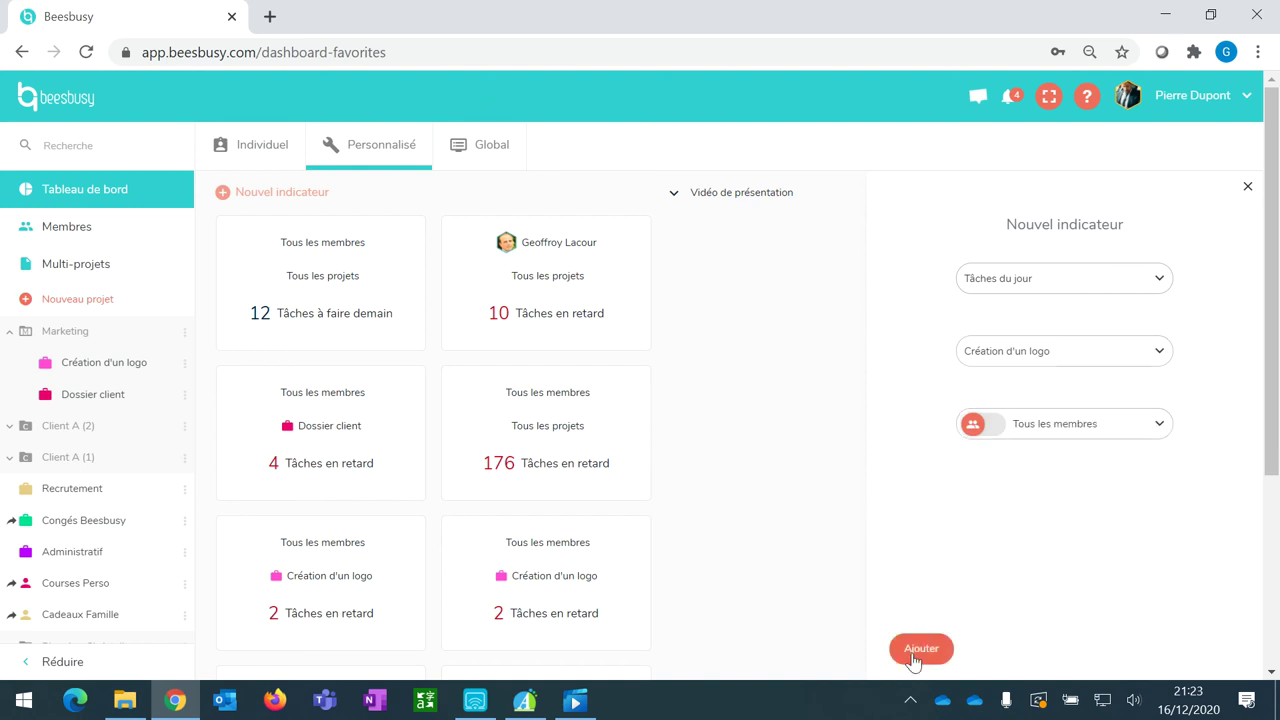
{"action": "left_click", "coordinate": [921, 650]}
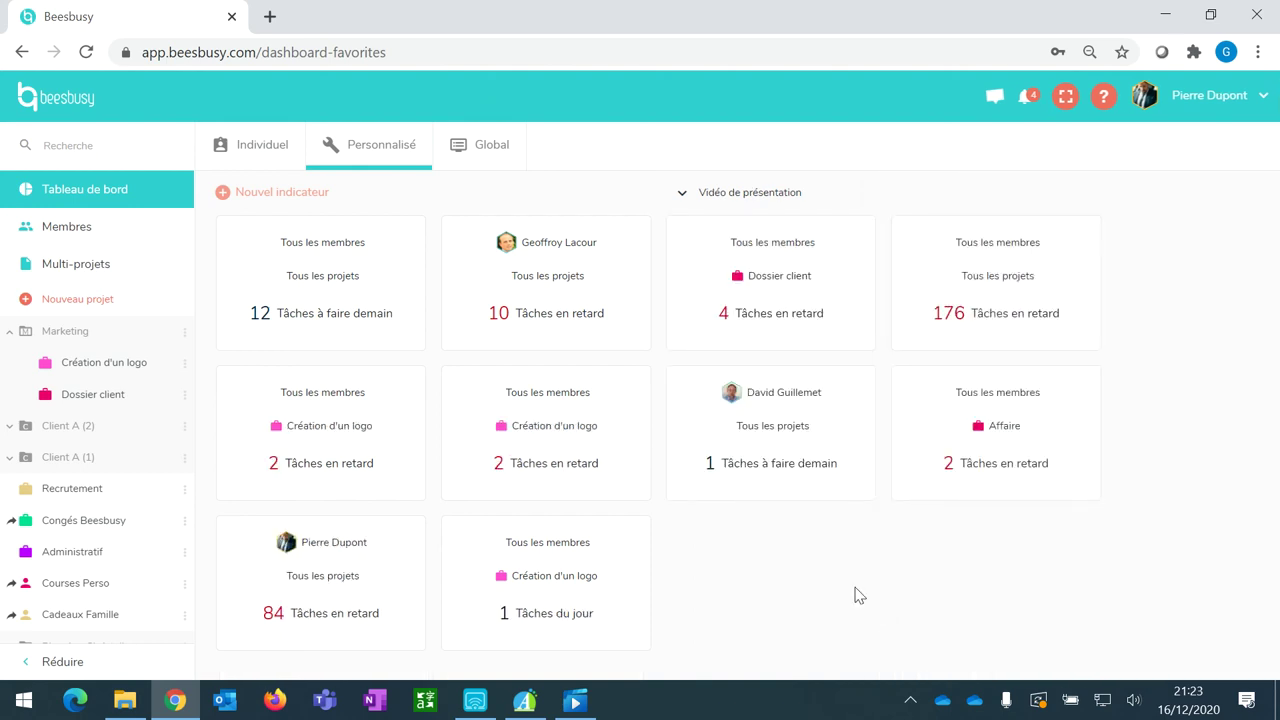
Open the "Identification des supports de Communication" task from the "Création d'un logo" indicator for "Tâches du jour".
{"action": "left_click", "coordinate": [560, 596]}
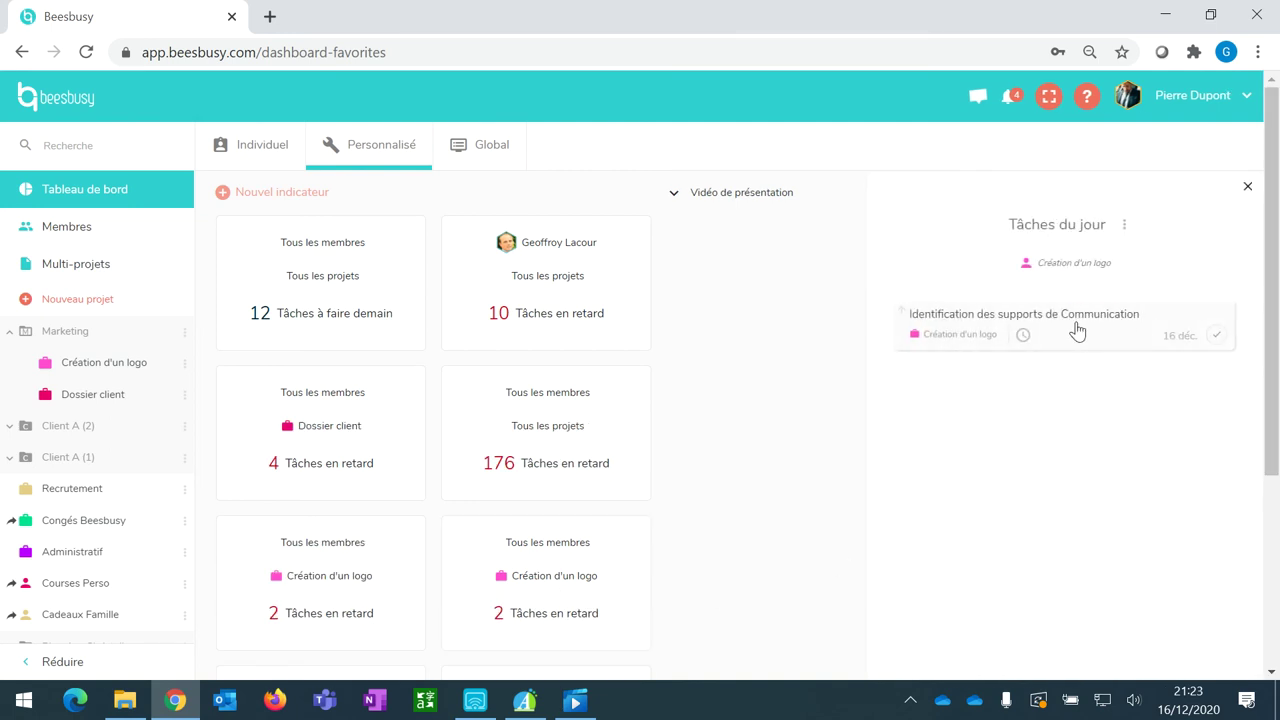
{"action": "left_click", "coordinate": [1076, 331]}
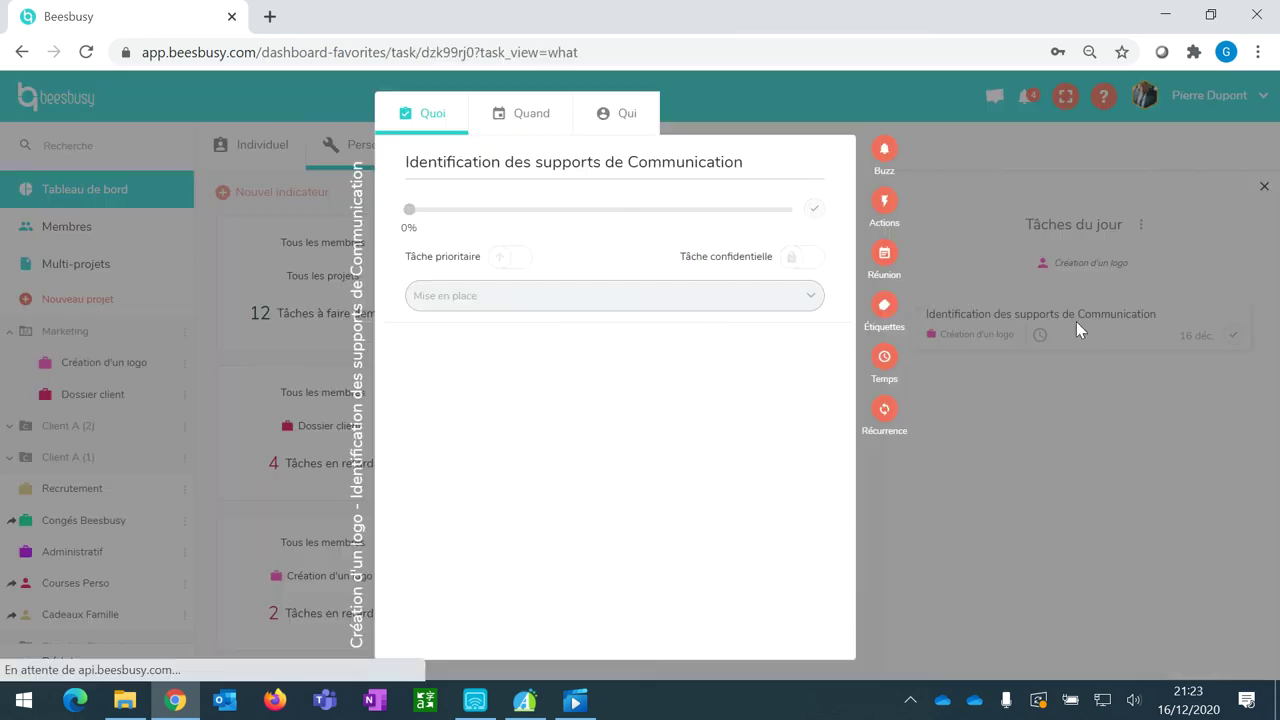
Close the task and examine the global dashboard's Marketing indicator down to the Conception tasks of "Création d'un logo".
{"action": "left_click", "coordinate": [1002, 437]}
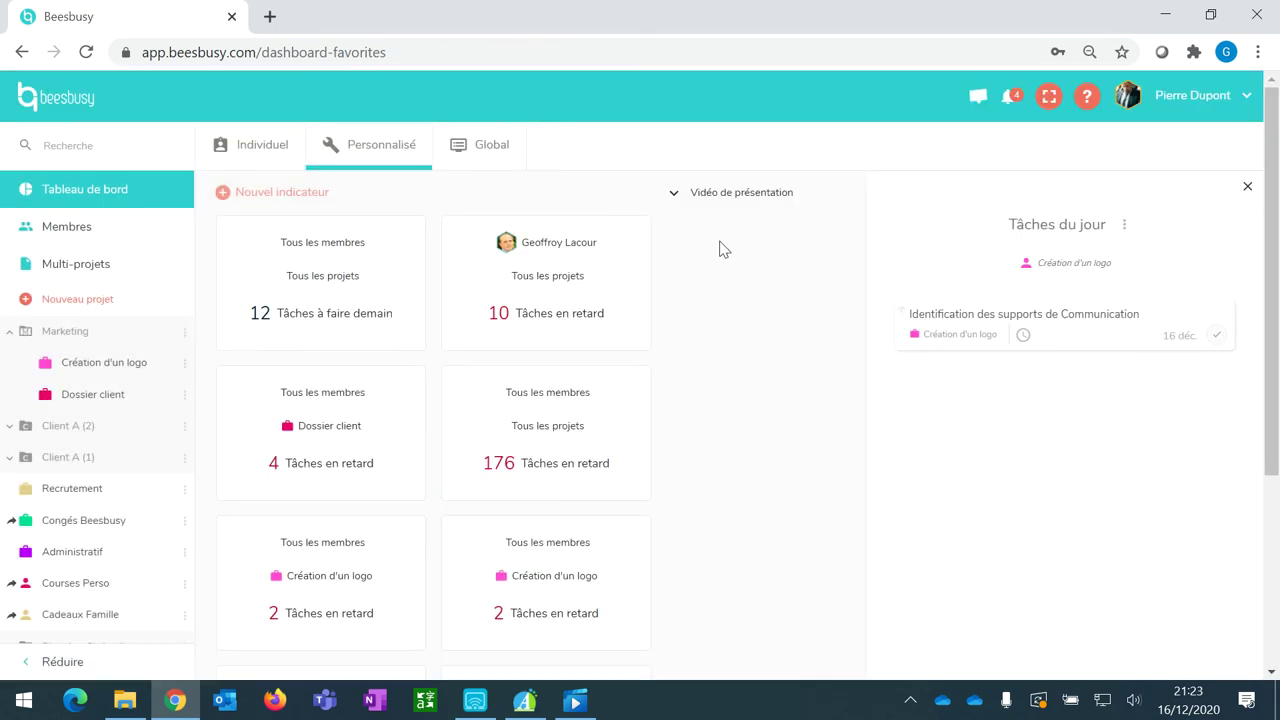
{"action": "left_click", "coordinate": [490, 158]}
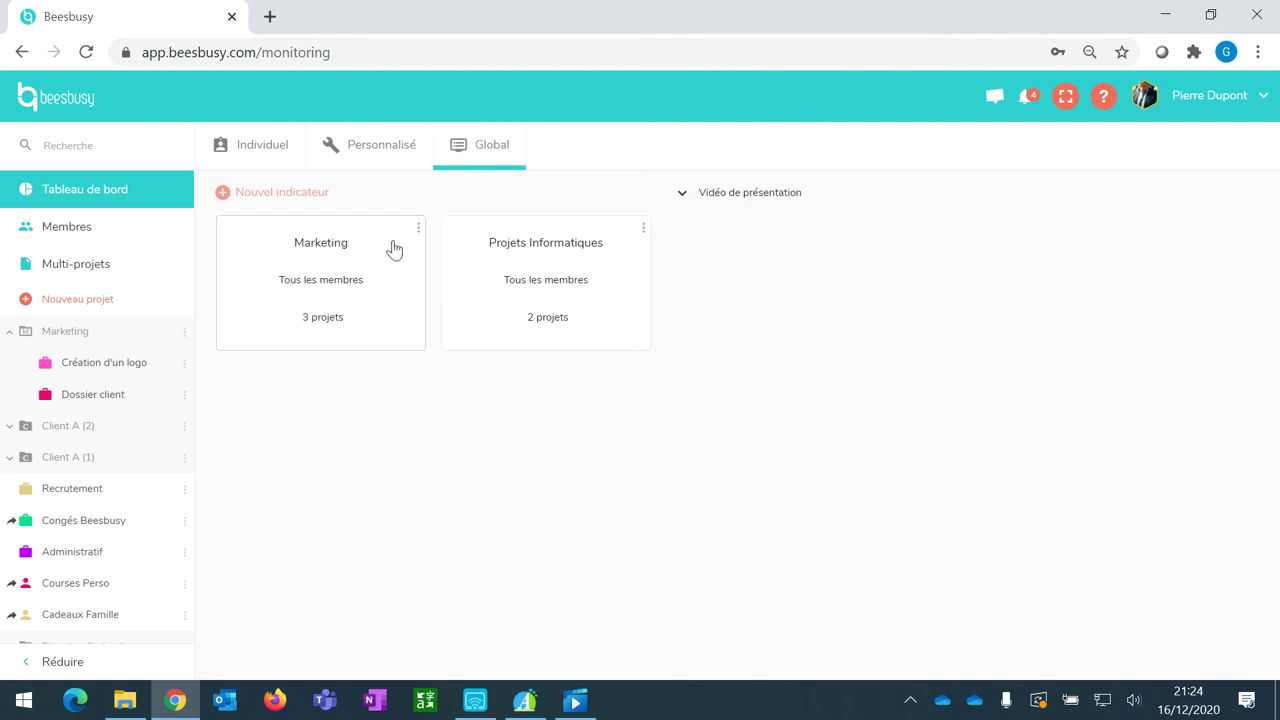
{"action": "left_click", "coordinate": [331, 293]}
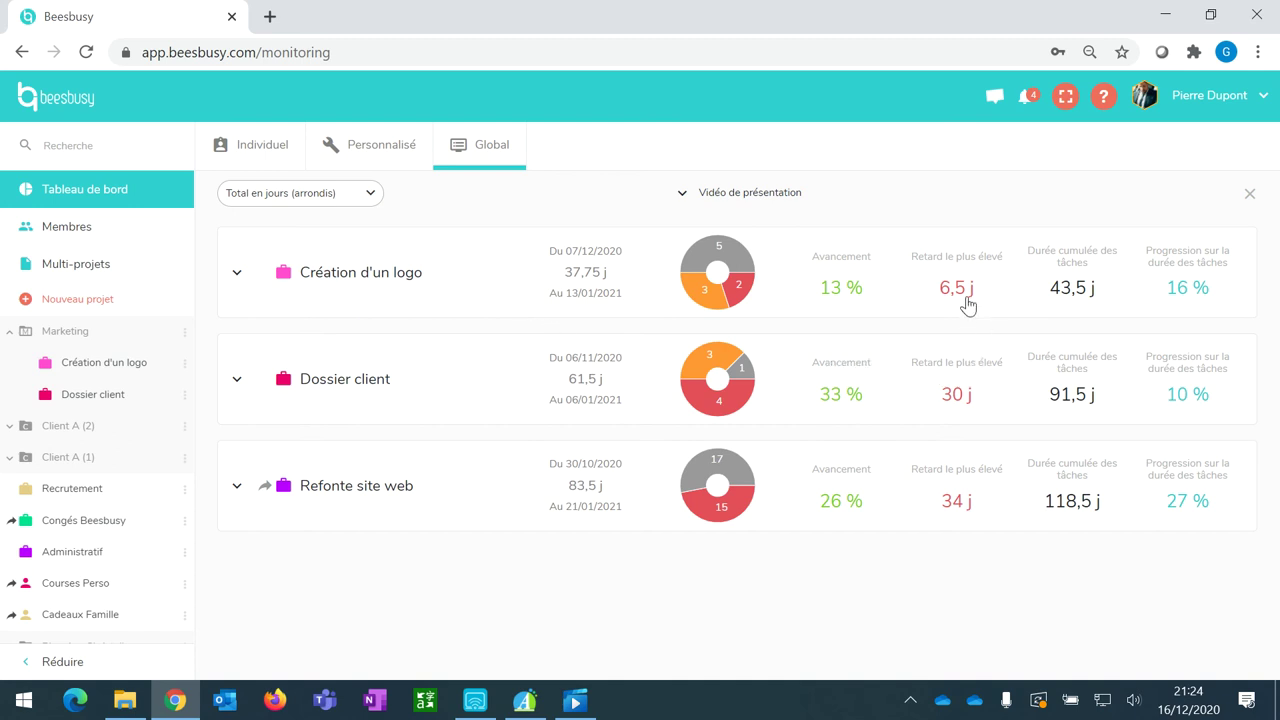
{"action": "left_click", "coordinate": [308, 284]}
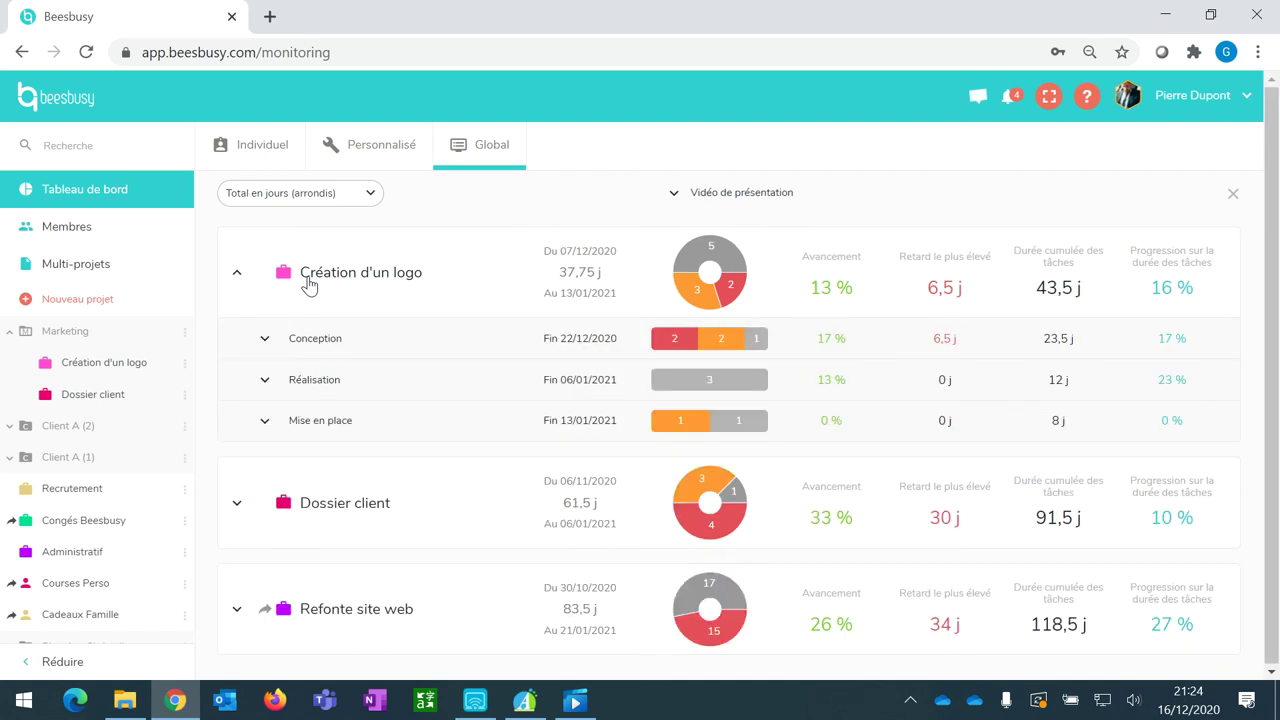
{"action": "left_click", "coordinate": [305, 345]}
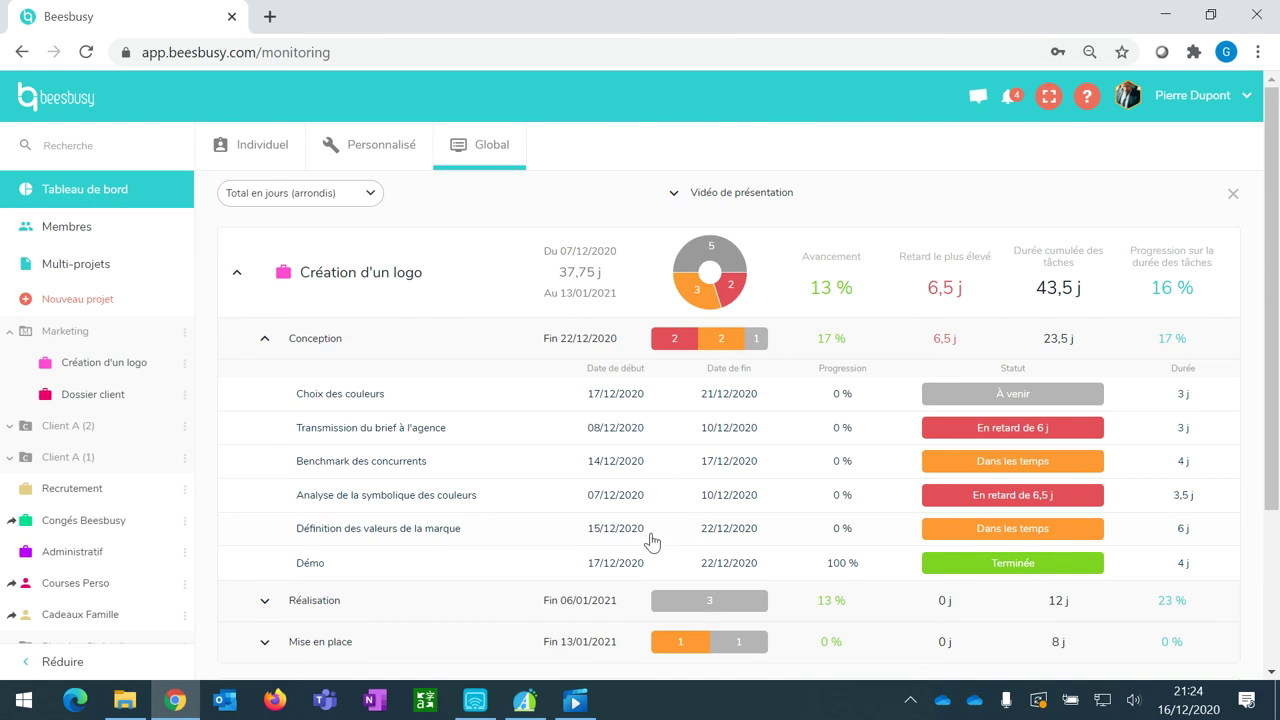
{"action": "left_click", "coordinate": [424, 346]}
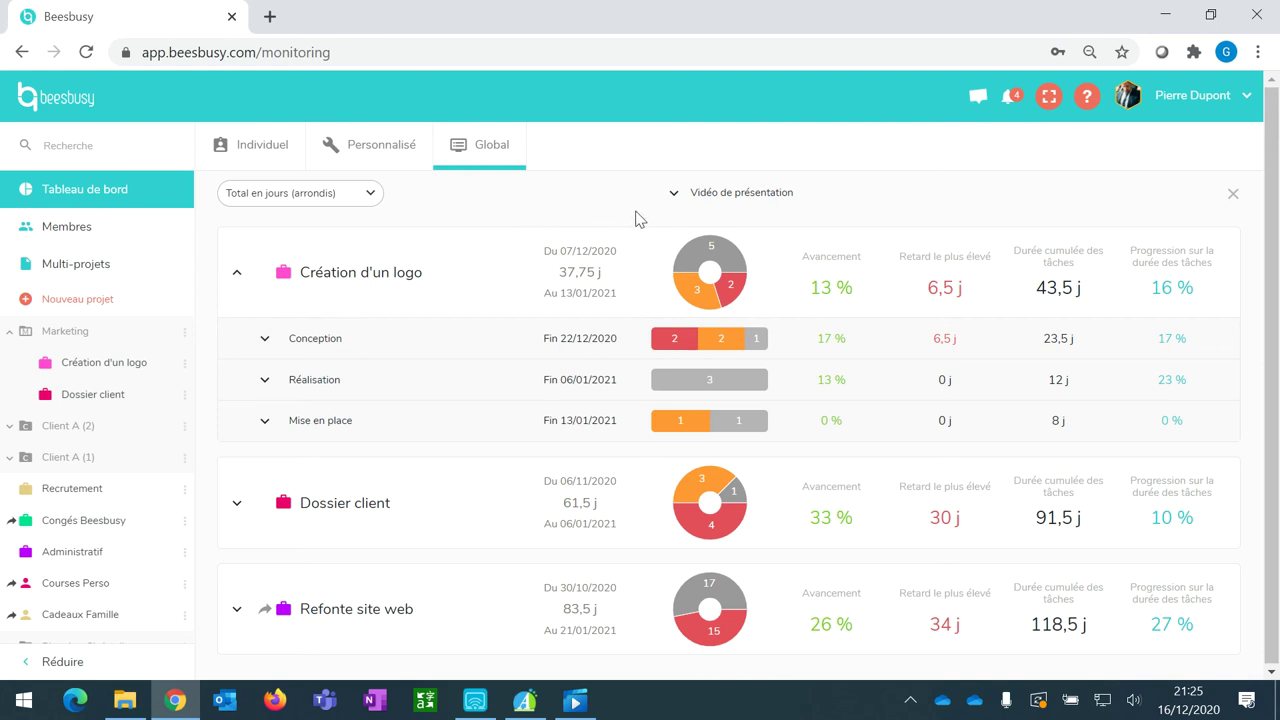
Reveal the global dashboard's presentation video, close the Marketing indicator's details, and collapse the video.
{"action": "left_click", "coordinate": [673, 194]}
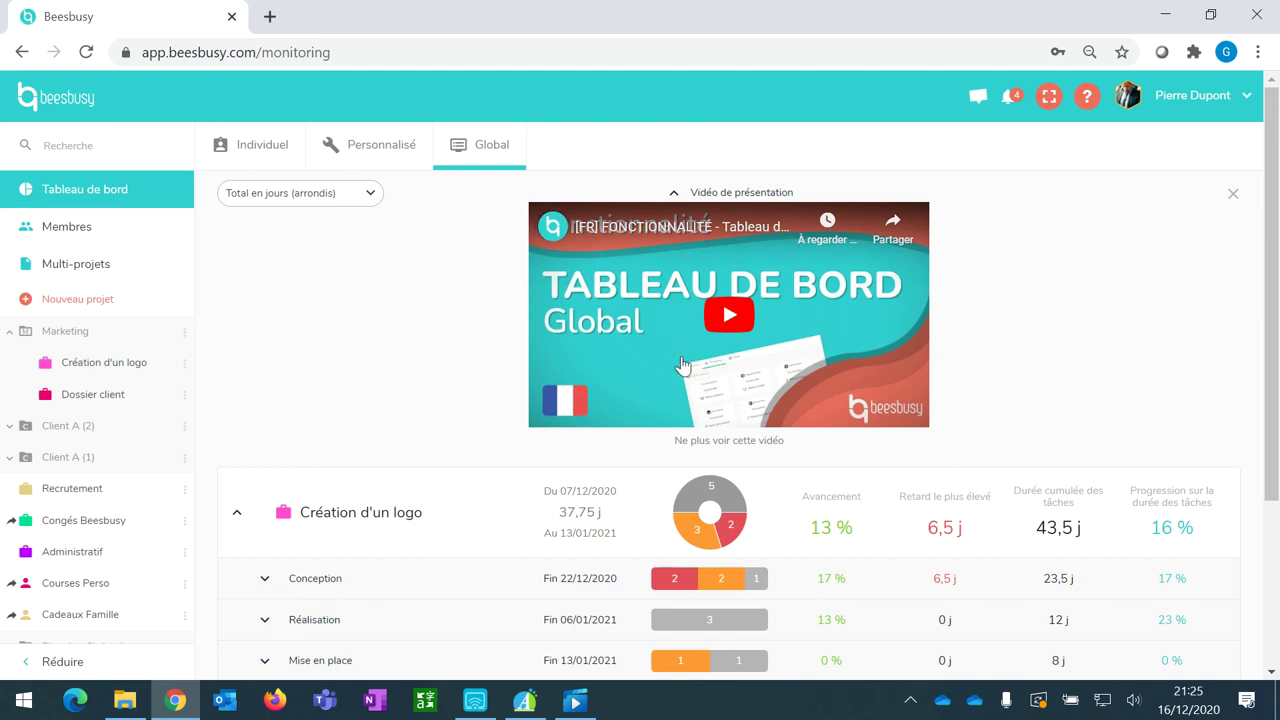
{"action": "left_click", "coordinate": [1234, 198]}
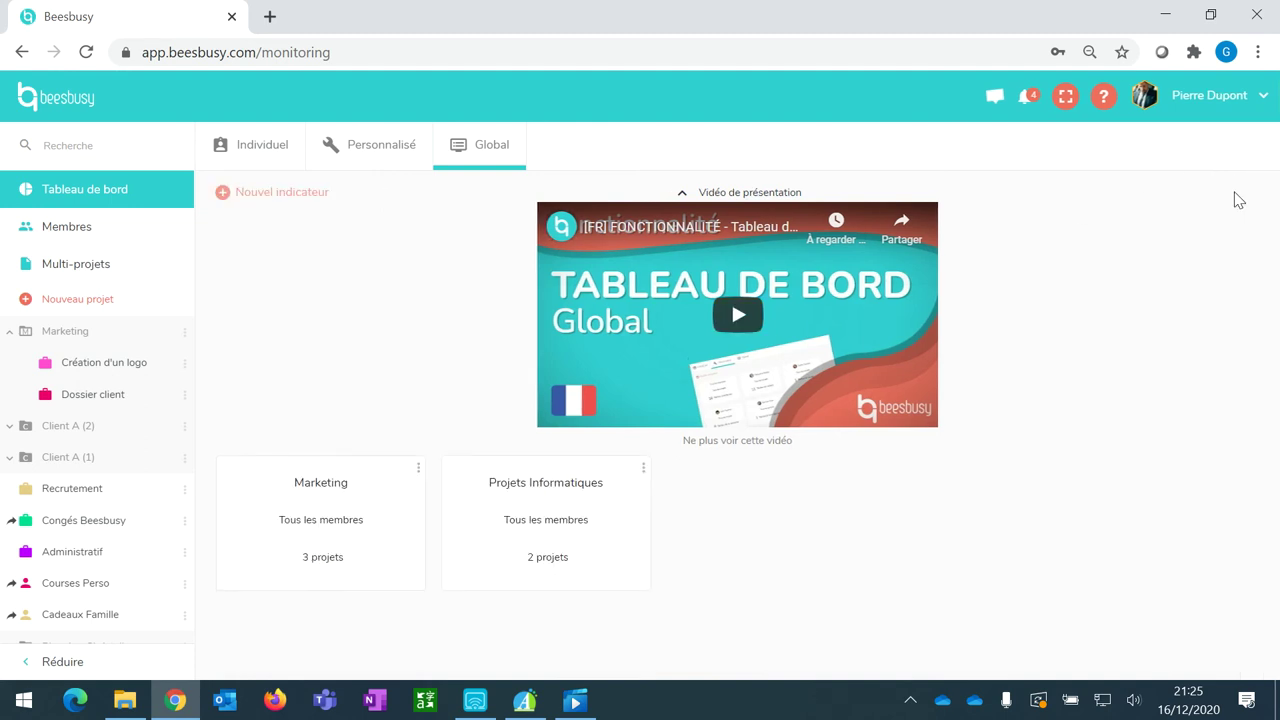
{"action": "left_click", "coordinate": [703, 193]}
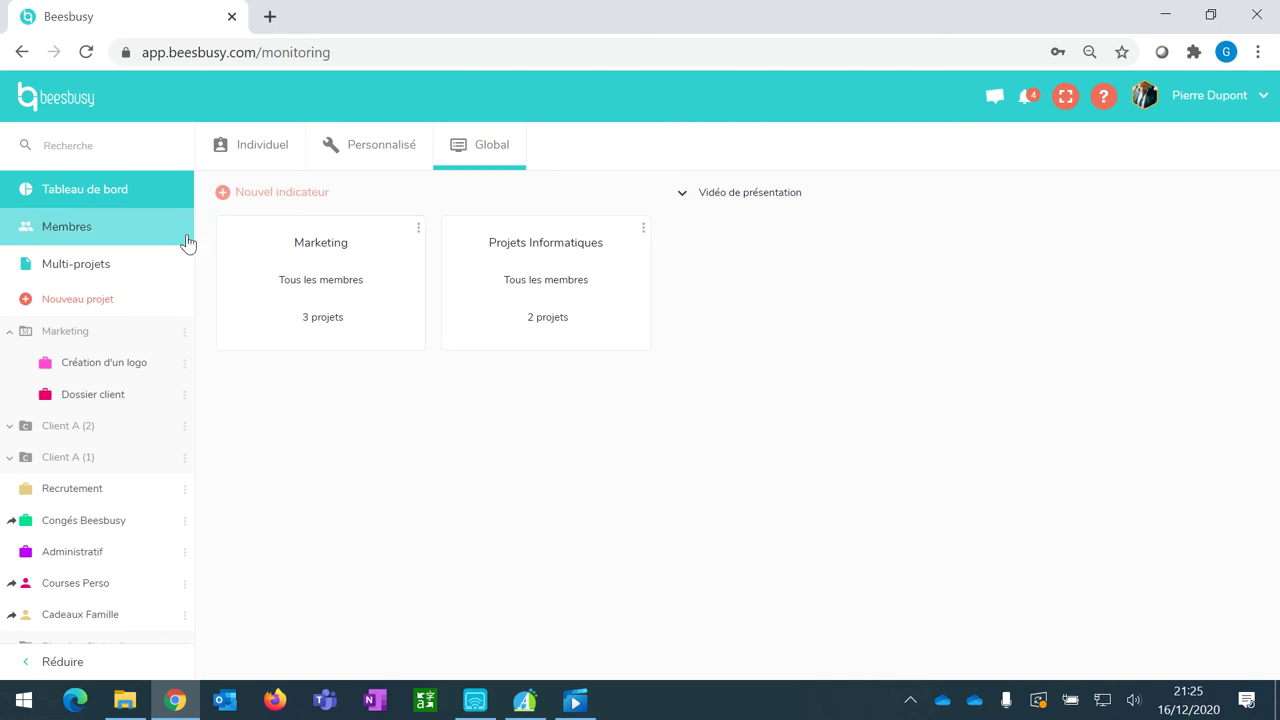
Open the profile of the Beesbusy CEO from the members list.
{"action": "left_click", "coordinate": [88, 232]}
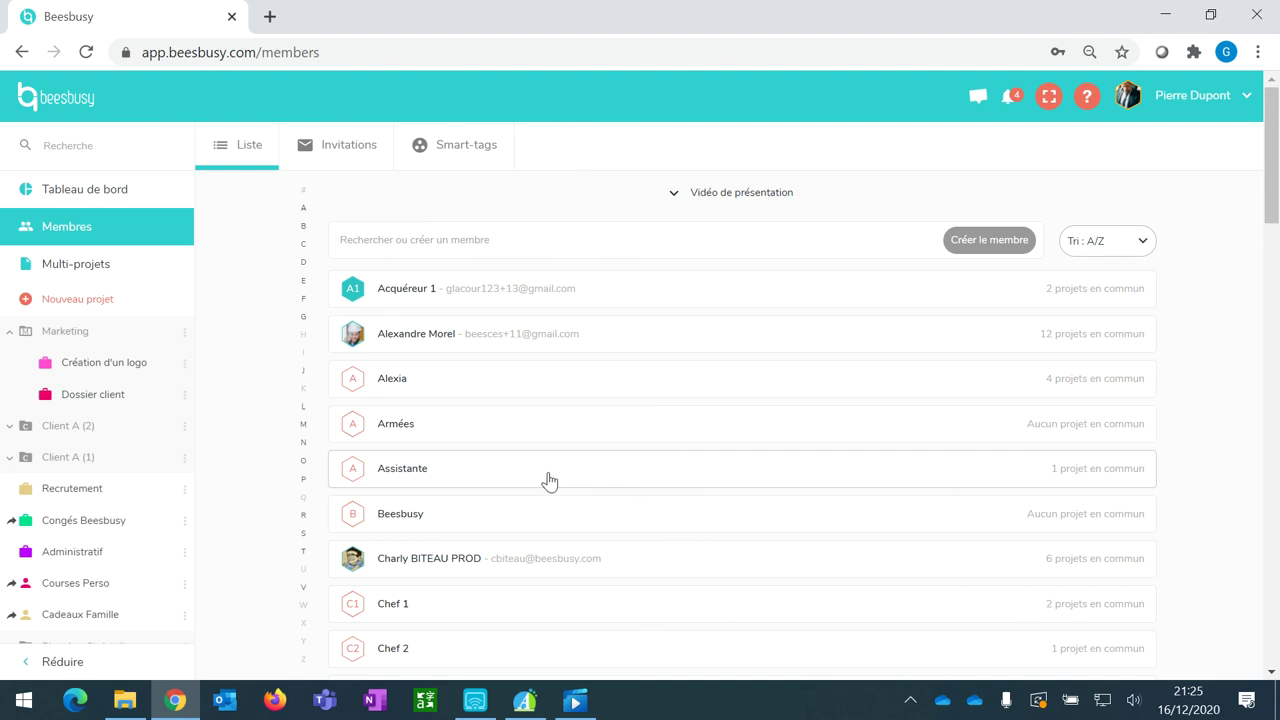
{"action": "scroll", "coordinate": [528, 472], "scroll_direction": "down", "scroll_amount": 1}
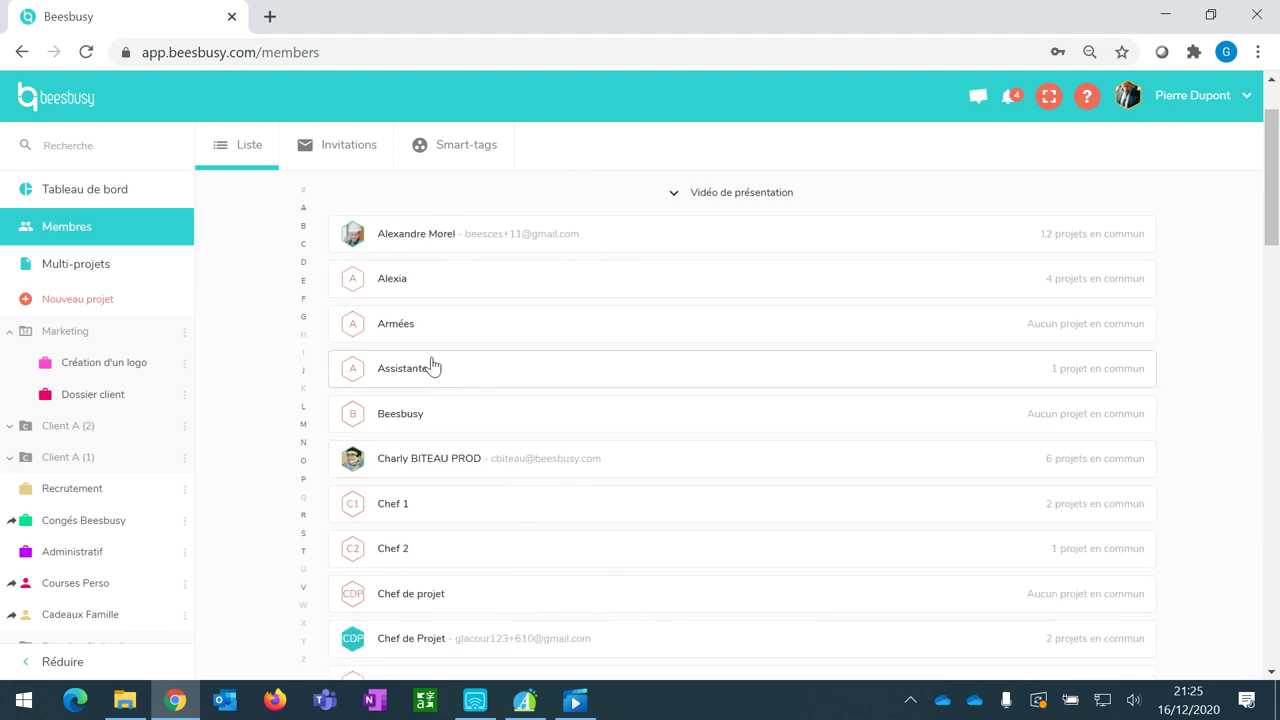
{"action": "scroll", "coordinate": [446, 560], "scroll_direction": "down", "scroll_amount": 1}
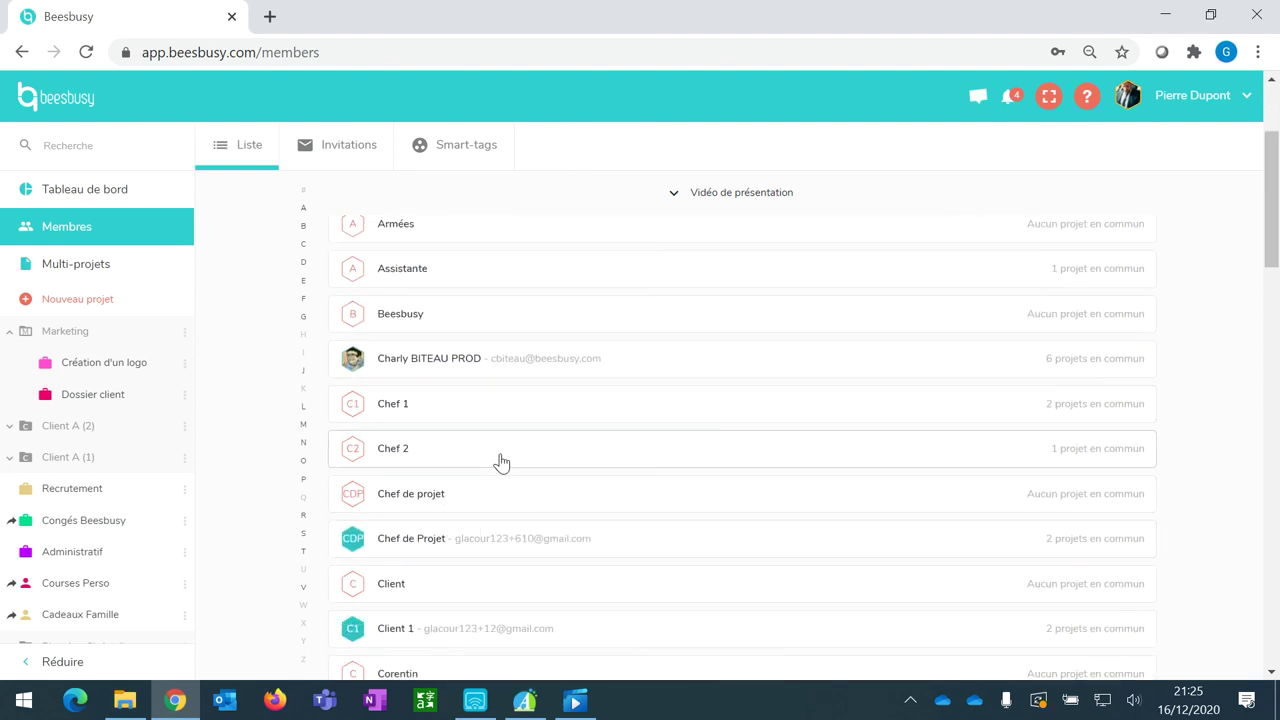
{"action": "scroll", "coordinate": [503, 463], "scroll_direction": "down", "scroll_amount": 6}
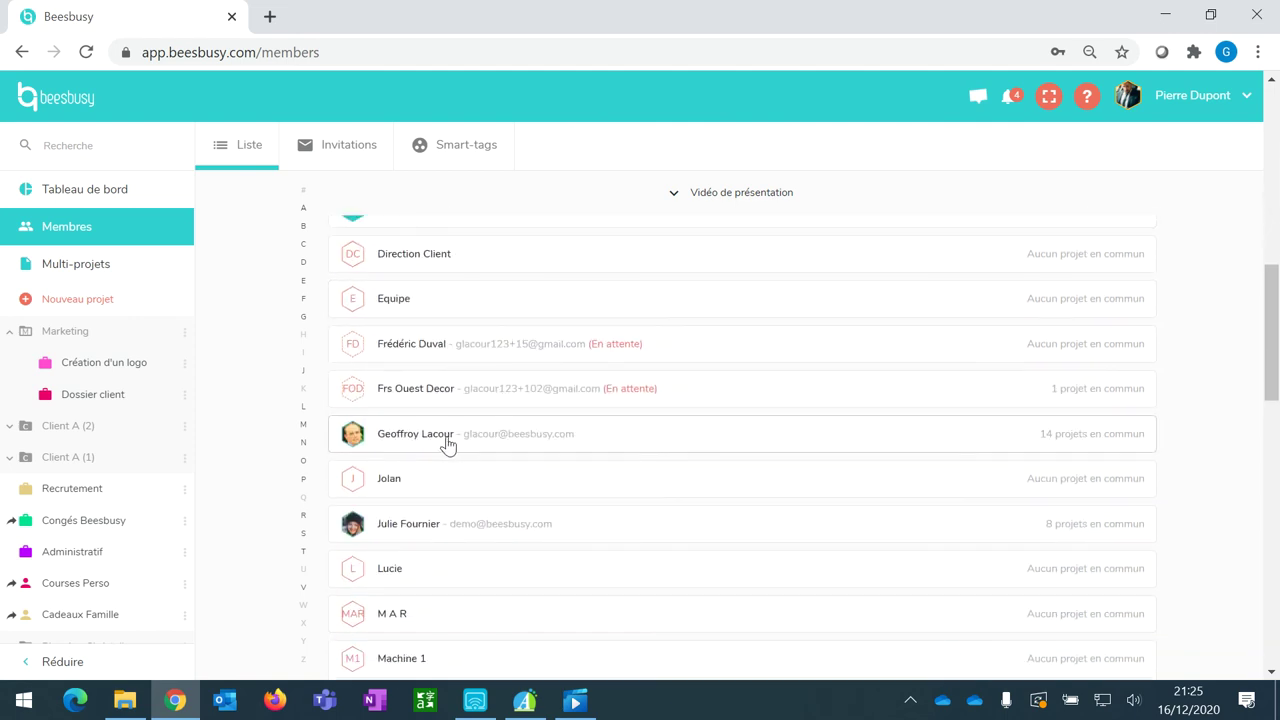
{"action": "left_click", "coordinate": [447, 443]}
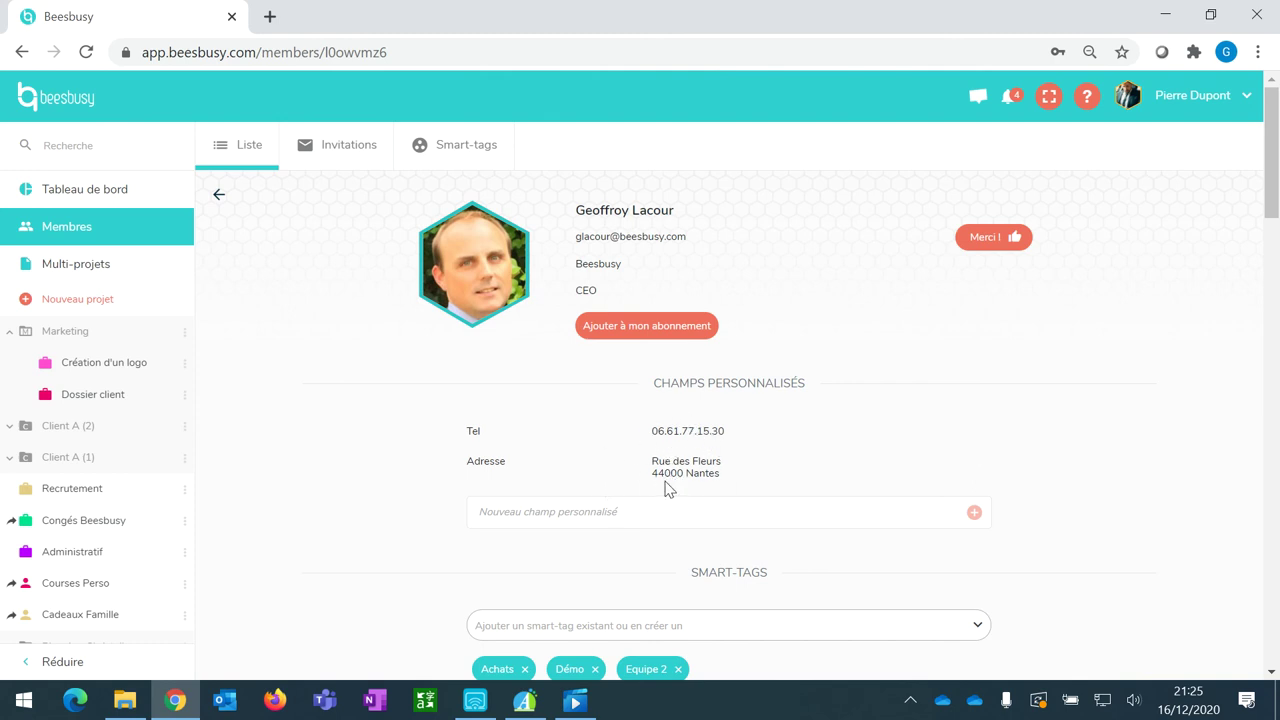
Examine the member's custom fields, smart-tags and achievement badges in the profile.
{"action": "scroll", "coordinate": [635, 536], "scroll_direction": "down", "scroll_amount": 2}
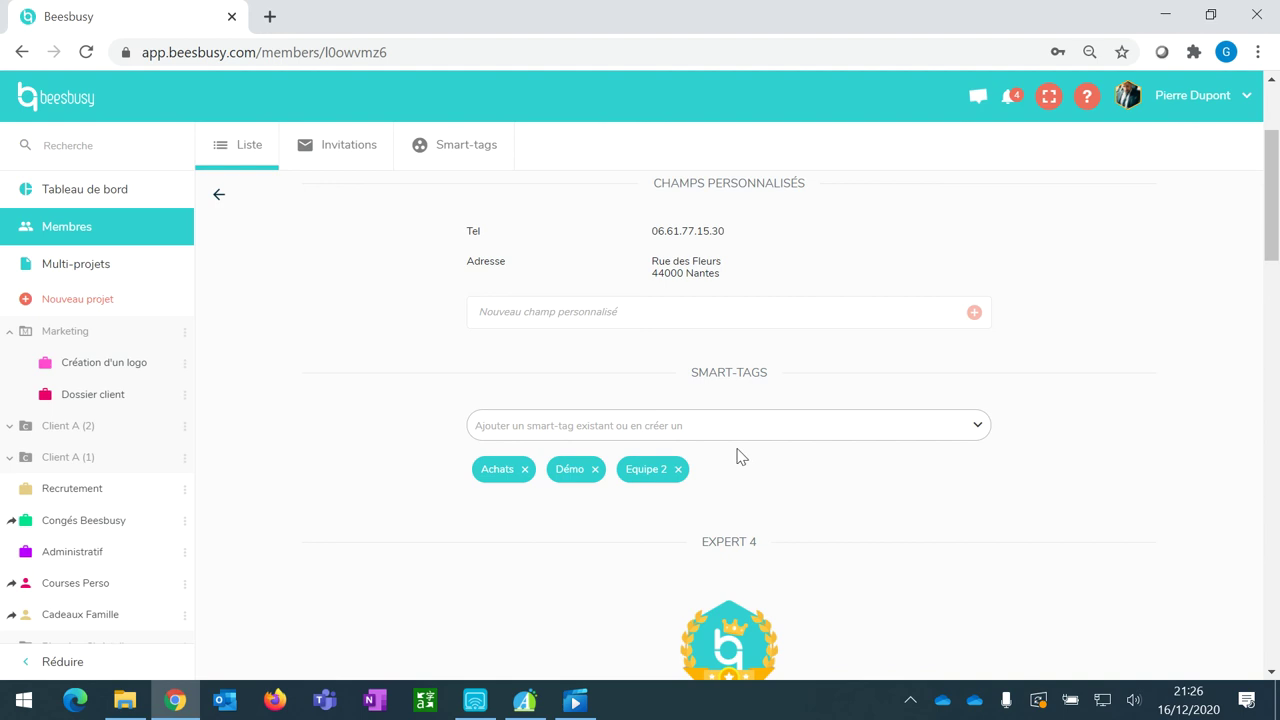
{"action": "scroll", "coordinate": [740, 457], "scroll_direction": "down", "scroll_amount": 2}
{"action": "scroll", "coordinate": [740, 457], "scroll_direction": "down", "scroll_amount": 2}
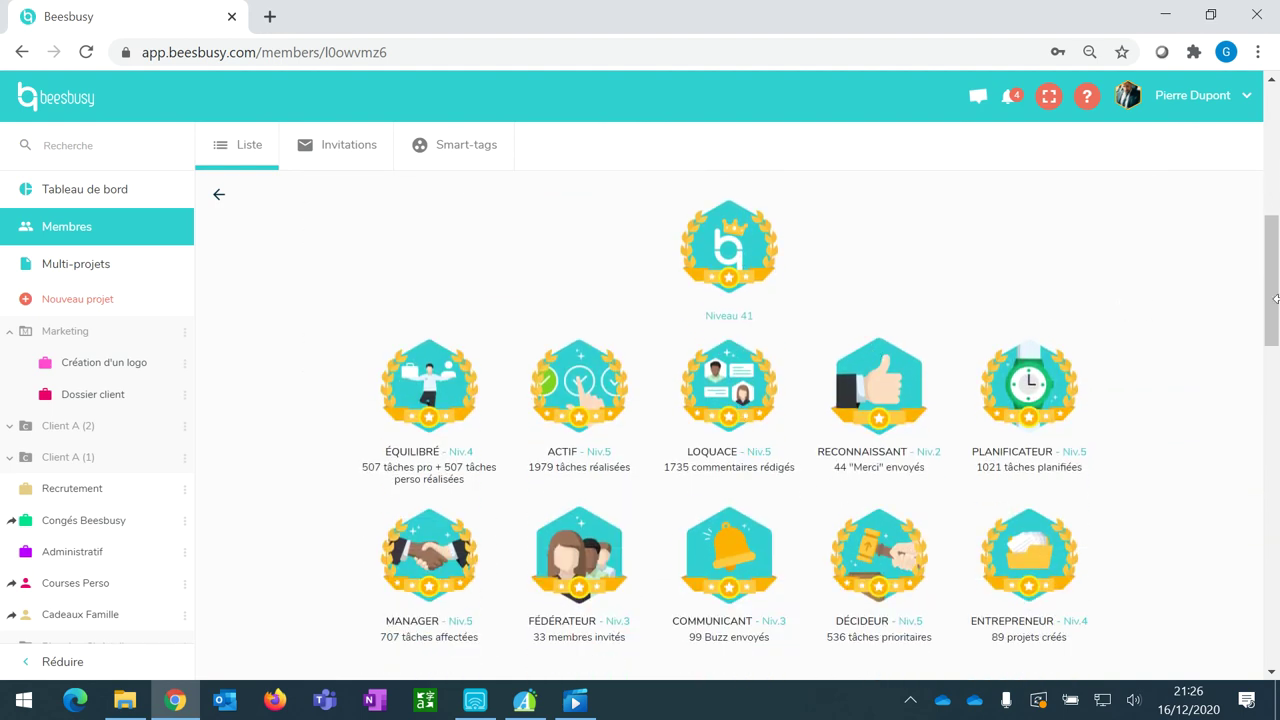
{"action": "left_click_drag", "start_coordinate": [1272, 314], "coordinate": [1273, 312]}
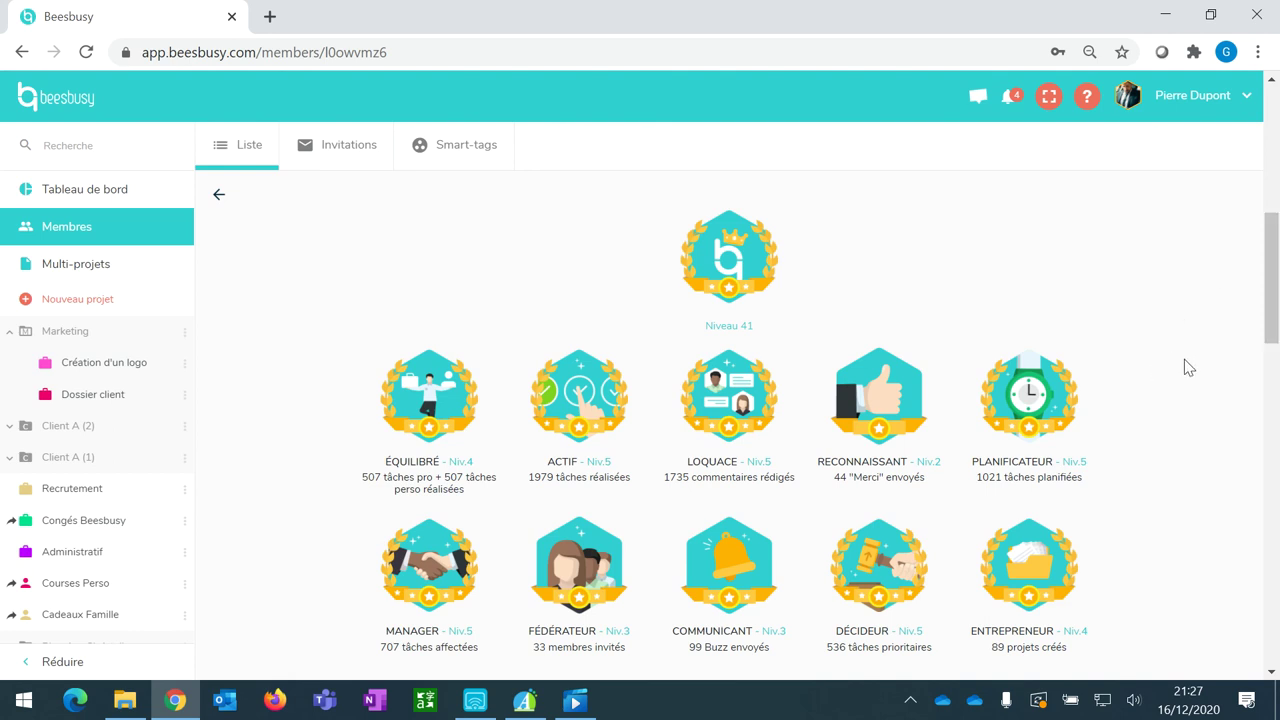
Examine the member's December 2020 calendar and the access levels offered for the shared "Dossier client" project, without changing any.
{"action": "left_click_drag", "start_coordinate": [1276, 272], "coordinate": [1276, 443]}
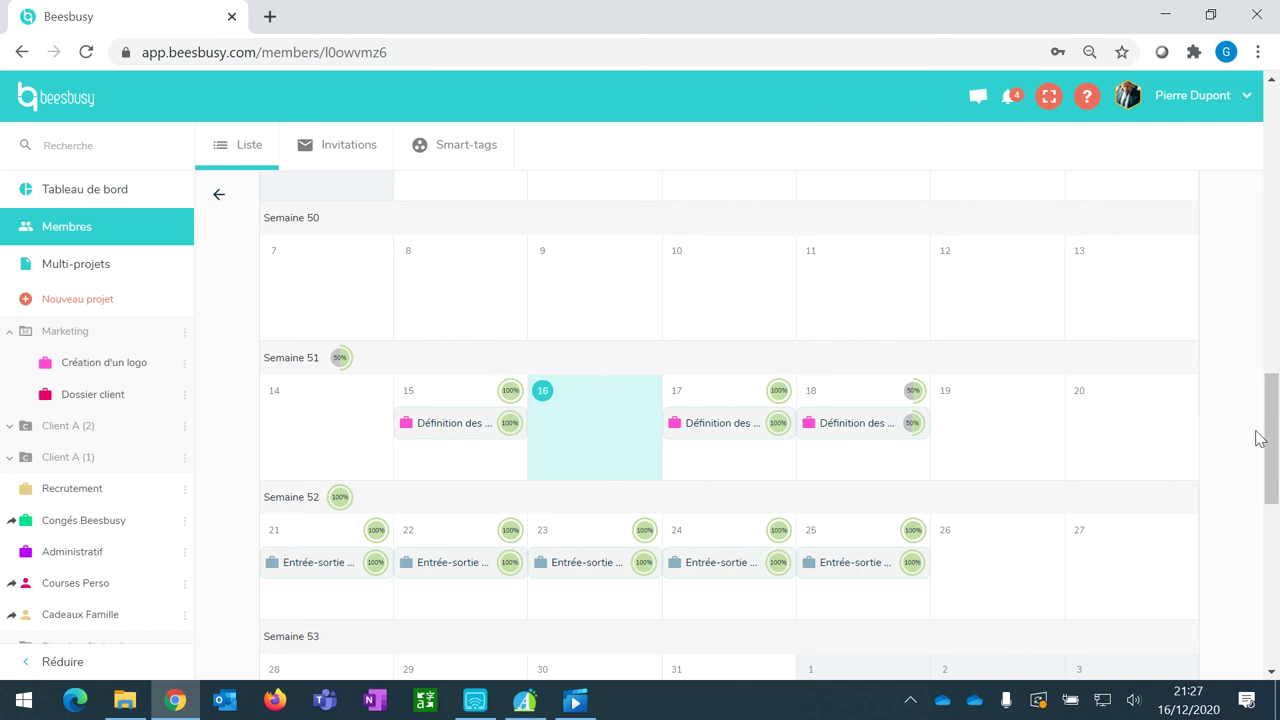
{"action": "left_click_drag", "start_coordinate": [1270, 436], "coordinate": [1268, 391]}
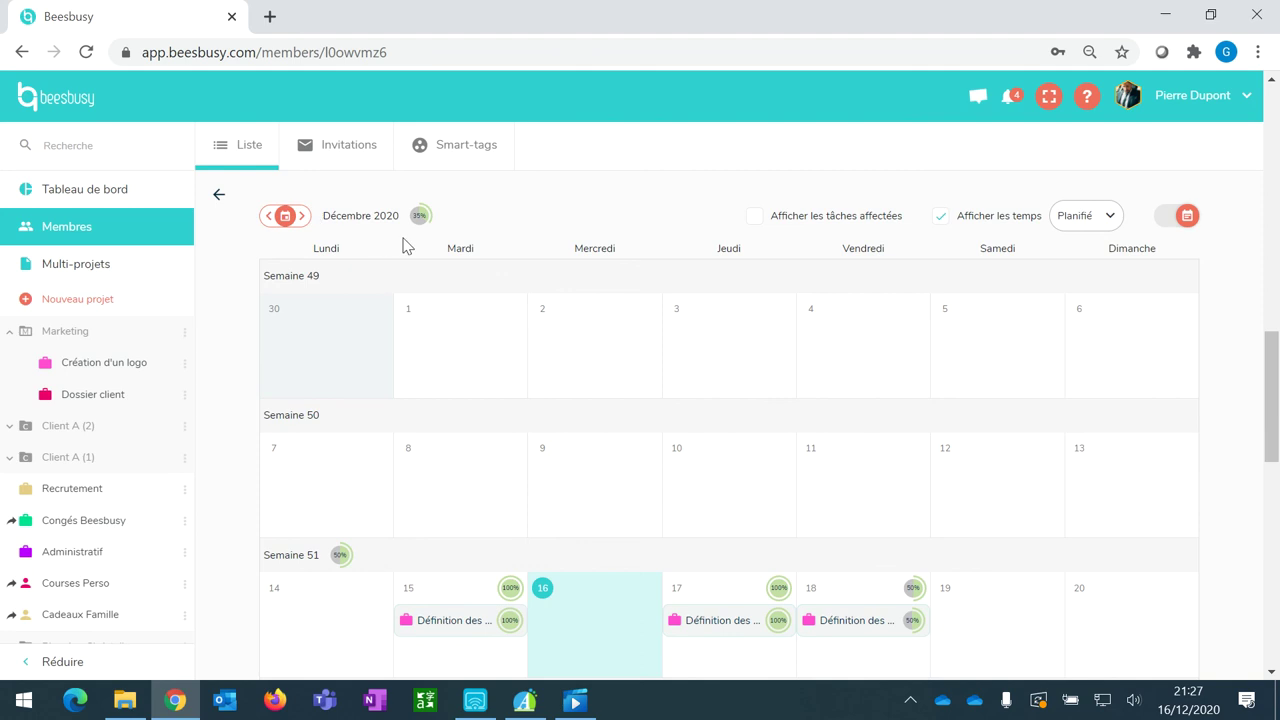
{"action": "left_click_drag", "start_coordinate": [1268, 380], "coordinate": [1260, 427]}
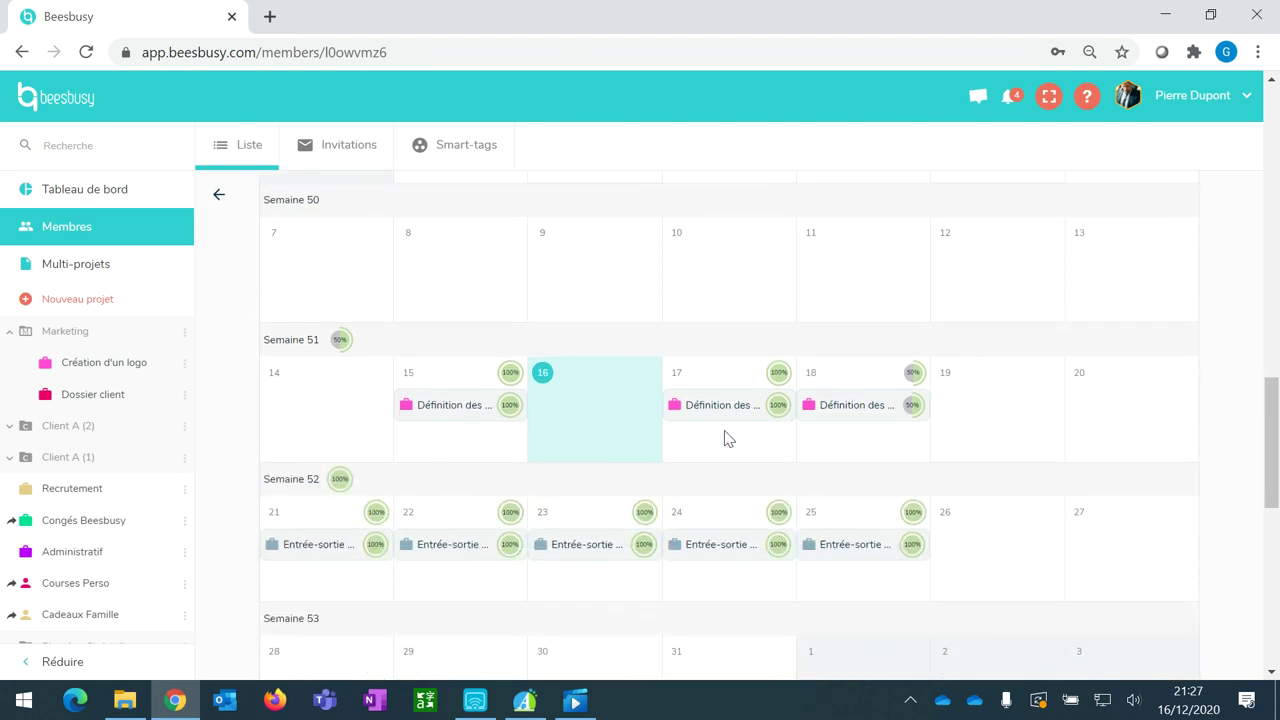
{"action": "left_click_drag", "start_coordinate": [1275, 447], "coordinate": [1260, 567]}
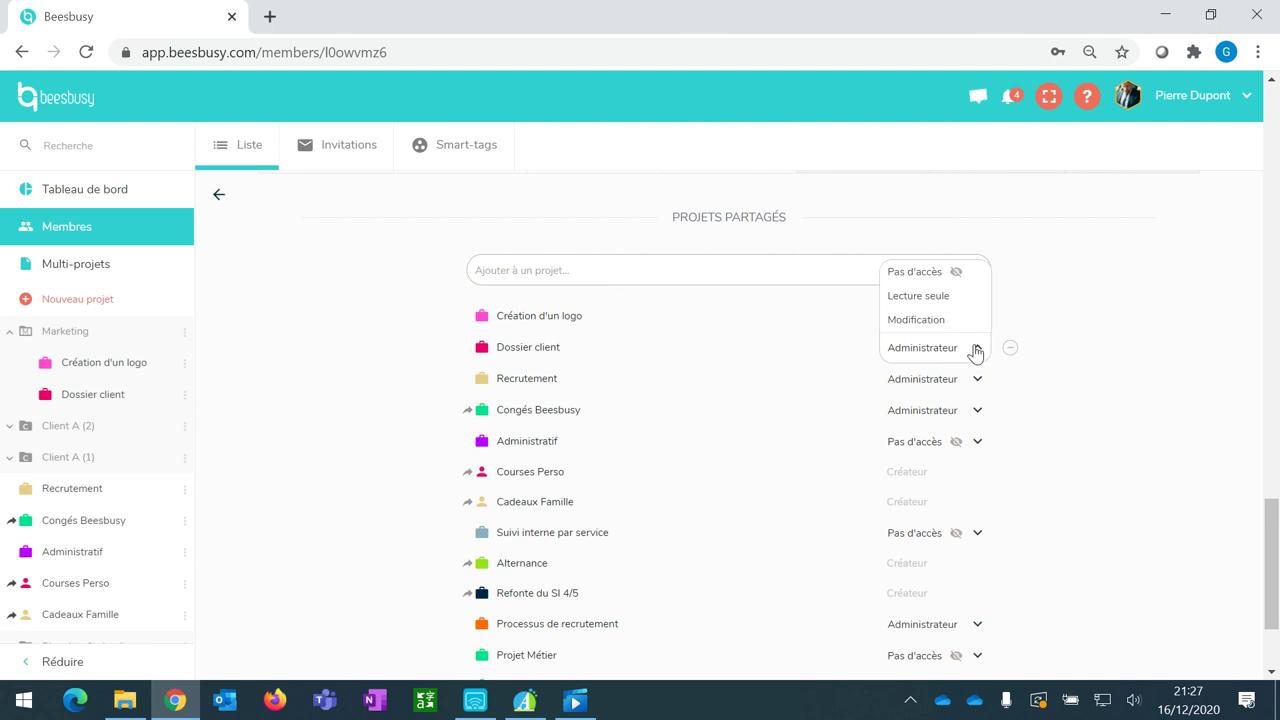
{"action": "left_click", "coordinate": [1033, 325]}
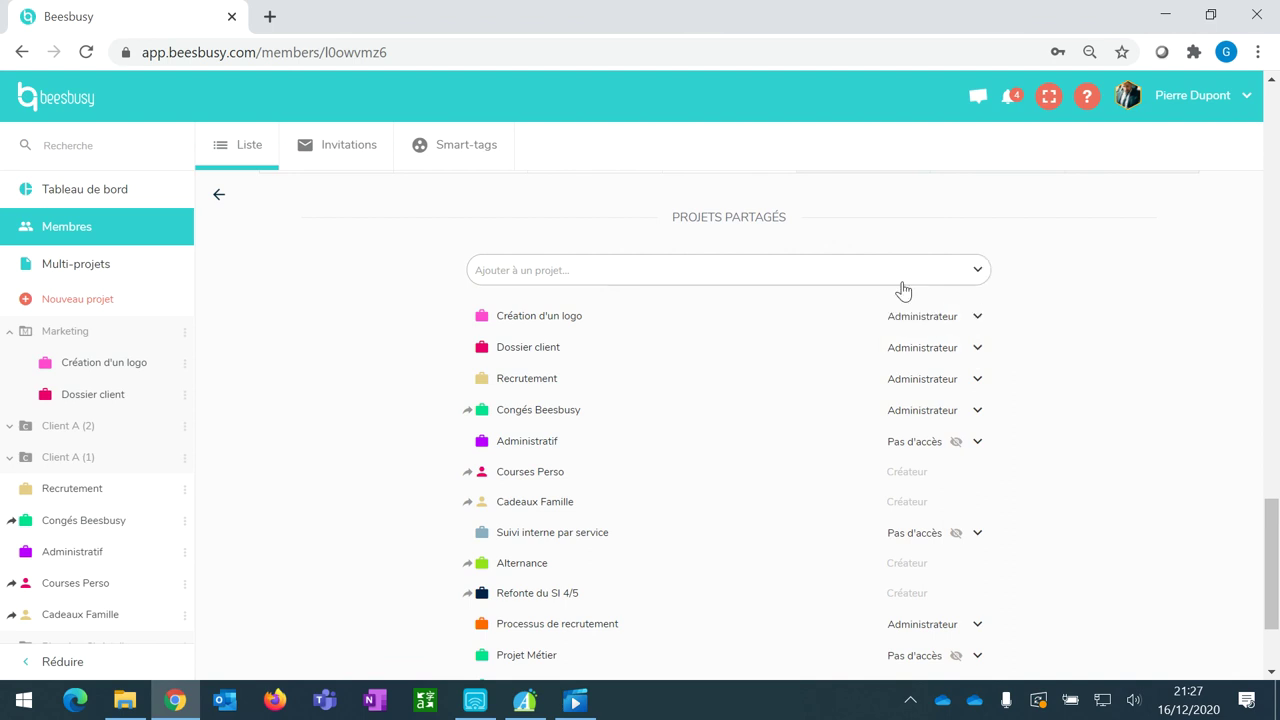
Look through the pending sent member invitations and collapse their list again.
{"action": "left_click", "coordinate": [330, 152]}
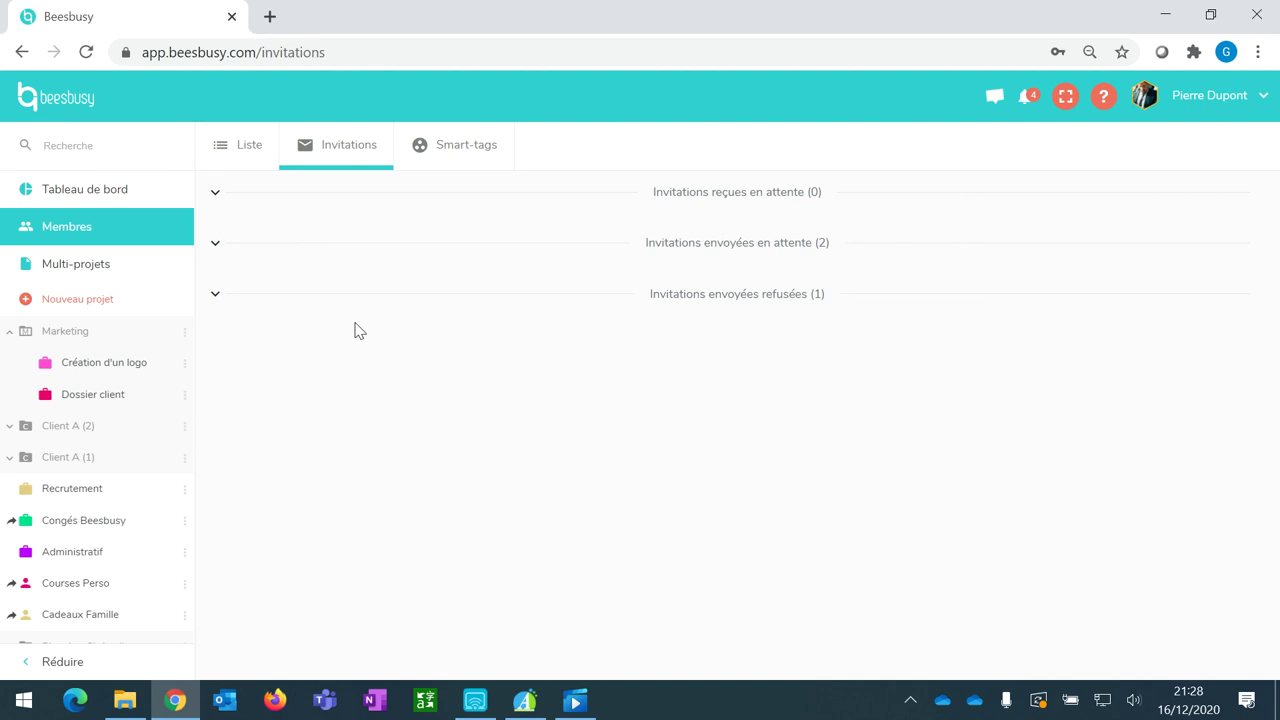
{"action": "left_click", "coordinate": [350, 251]}
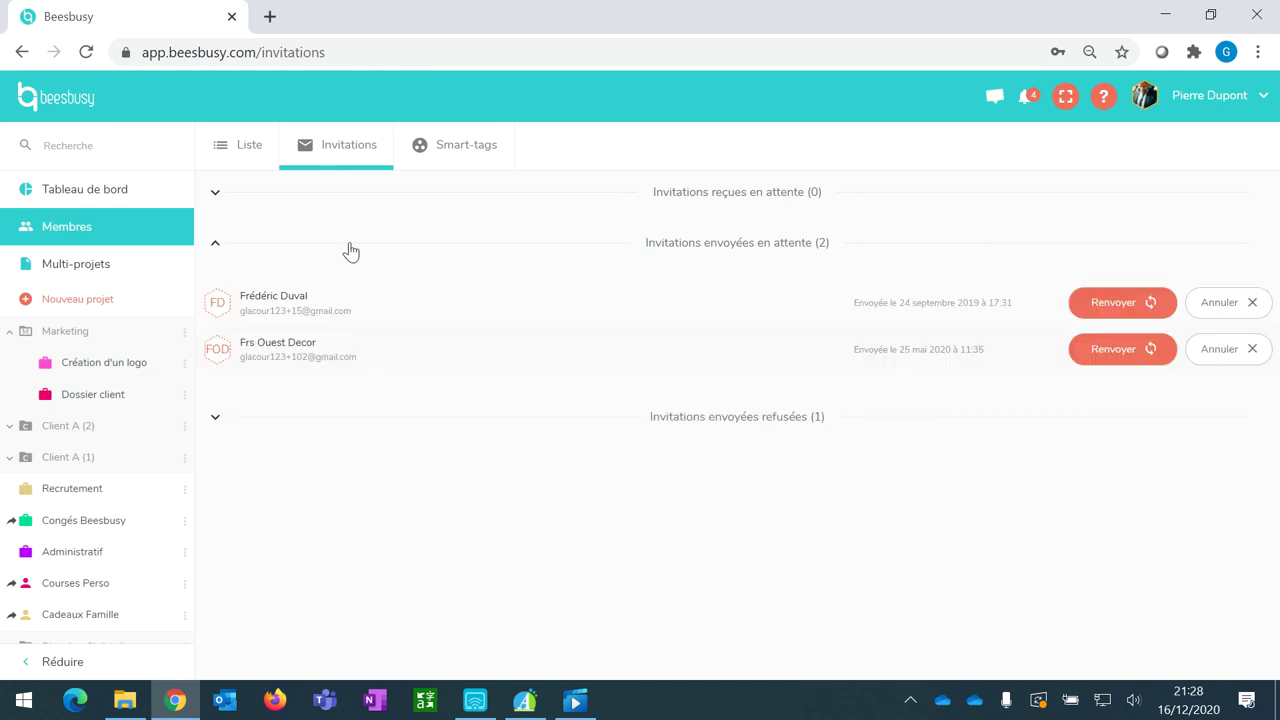
{"action": "left_click", "coordinate": [350, 251]}
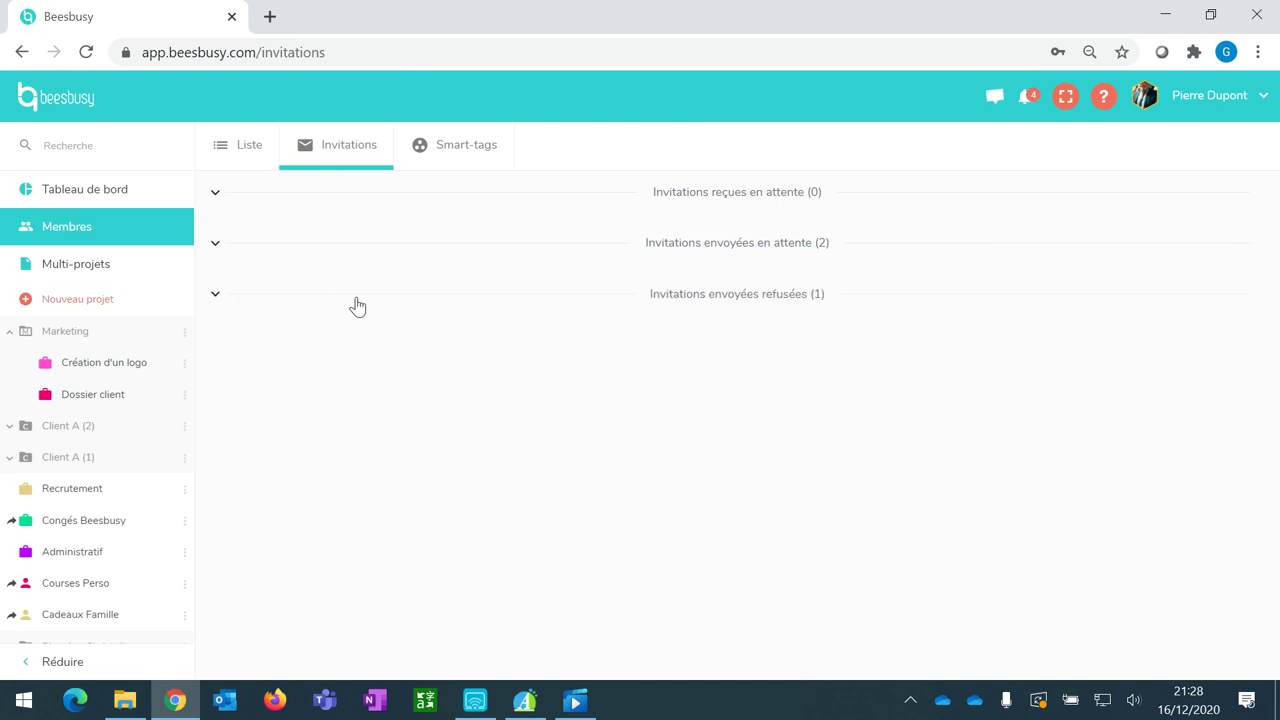
Examine the members' smart-tags, such as Achats, Compétence 1 and Compétence 2, with their assigned members.
{"action": "left_click", "coordinate": [453, 155]}
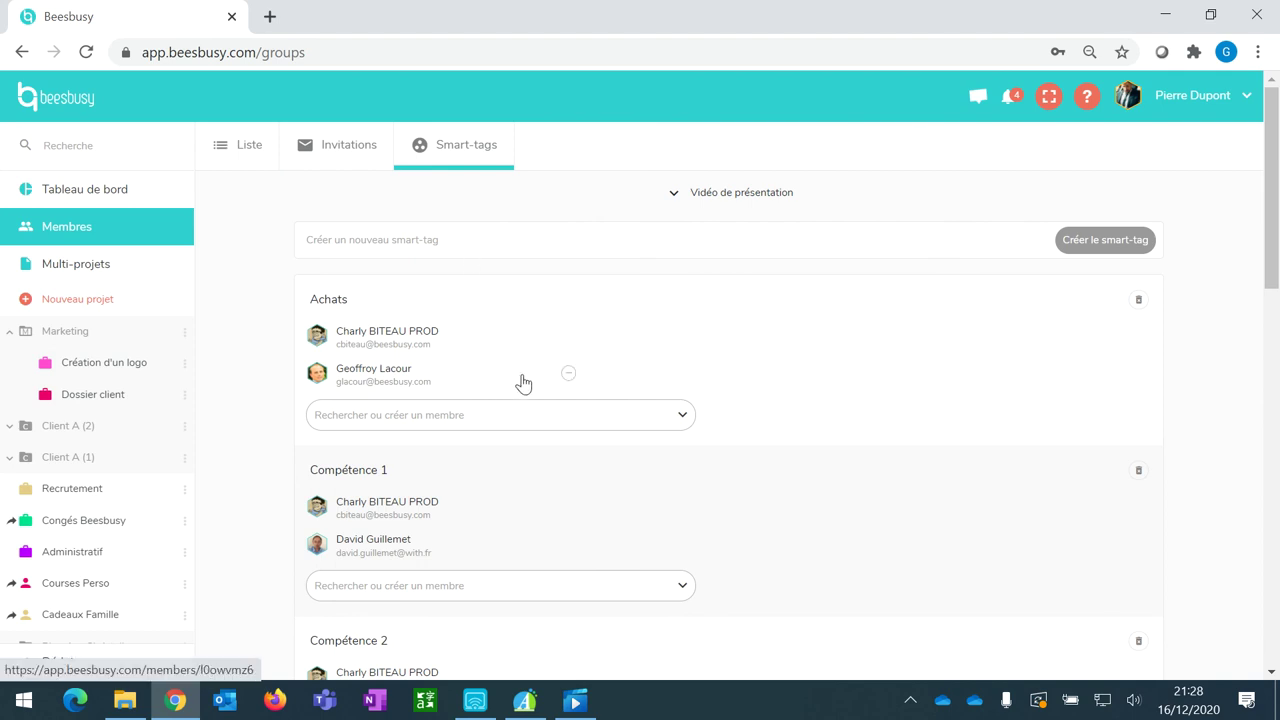
{"action": "scroll", "coordinate": [522, 381], "scroll_direction": "down", "scroll_amount": 5}
{"action": "scroll", "coordinate": [522, 381], "scroll_direction": "up", "scroll_amount": 5}
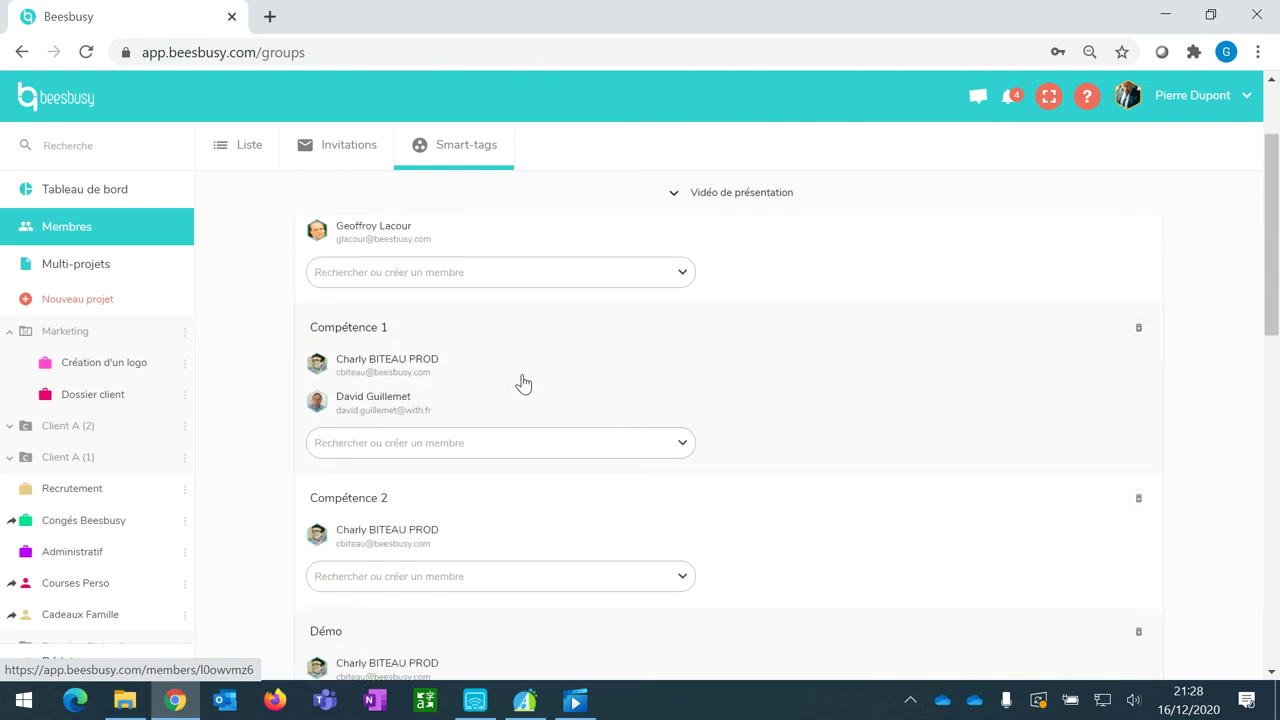
{"action": "scroll", "coordinate": [522, 381], "scroll_direction": "down", "scroll_amount": 1}
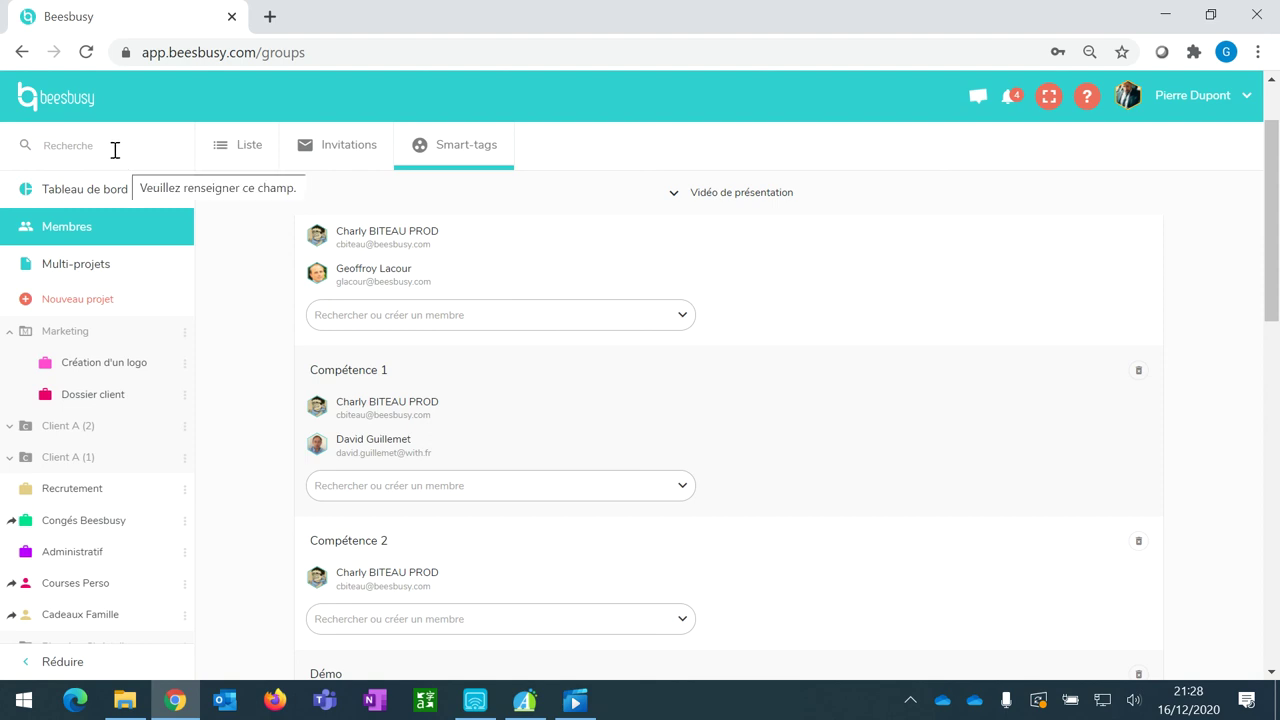
Search the "Création d'un logo" project for "Démo" and extend the search to the whole application.
{"action": "left_click", "coordinate": [119, 378]}
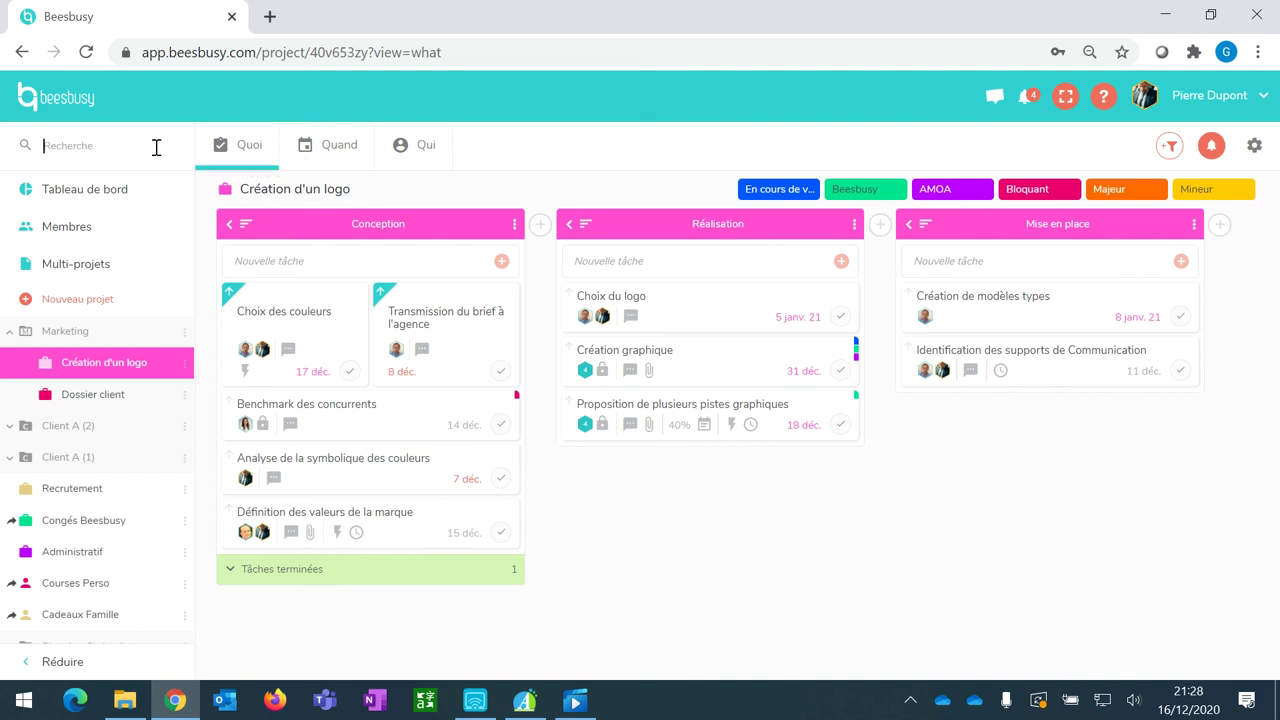
{"action": "type", "text": "Démo"}
{"action": "key", "text": "Return"}
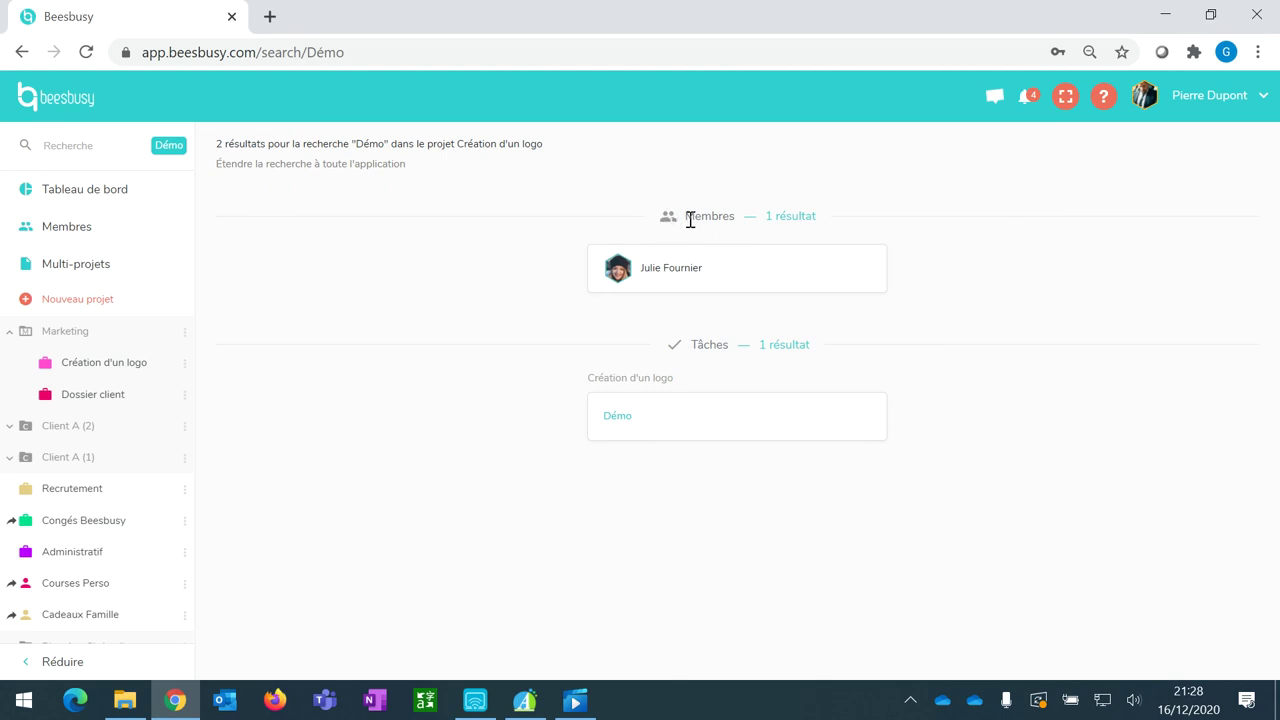
{"action": "left_click", "coordinate": [366, 164]}
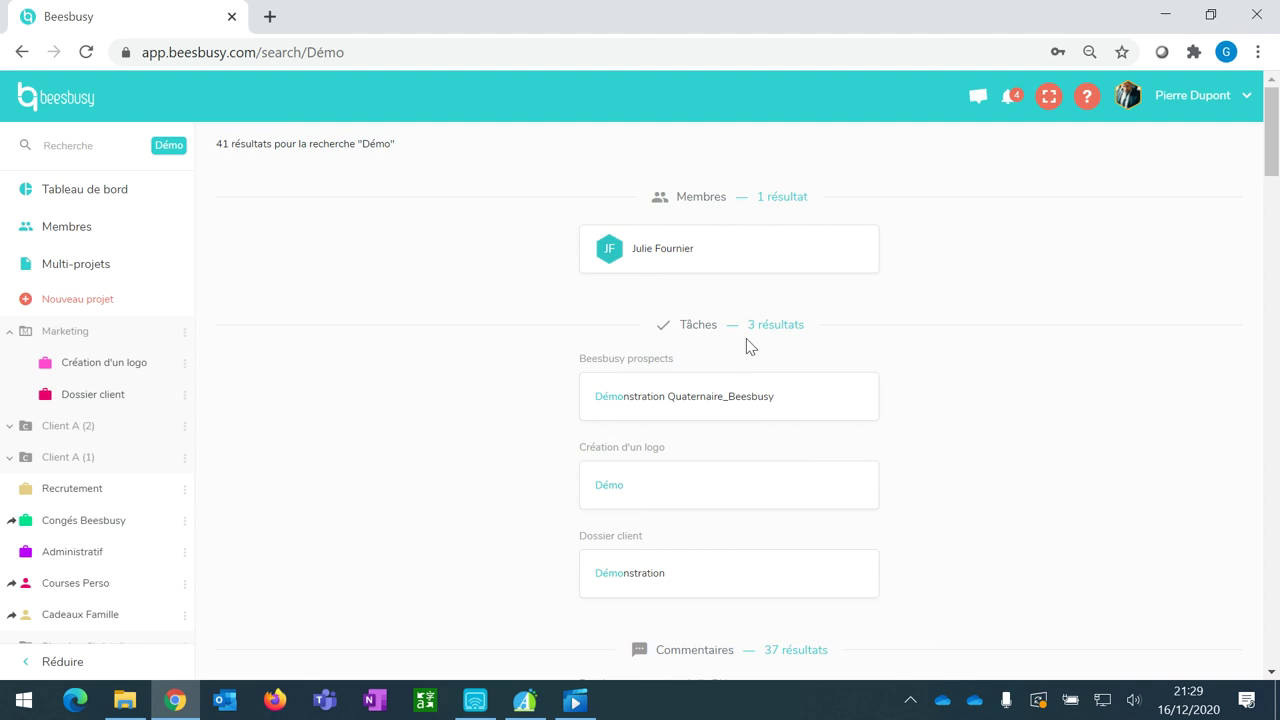
Open the account's archived projects and look through the list ordered by archiving date.
{"action": "left_click", "coordinate": [1183, 100]}
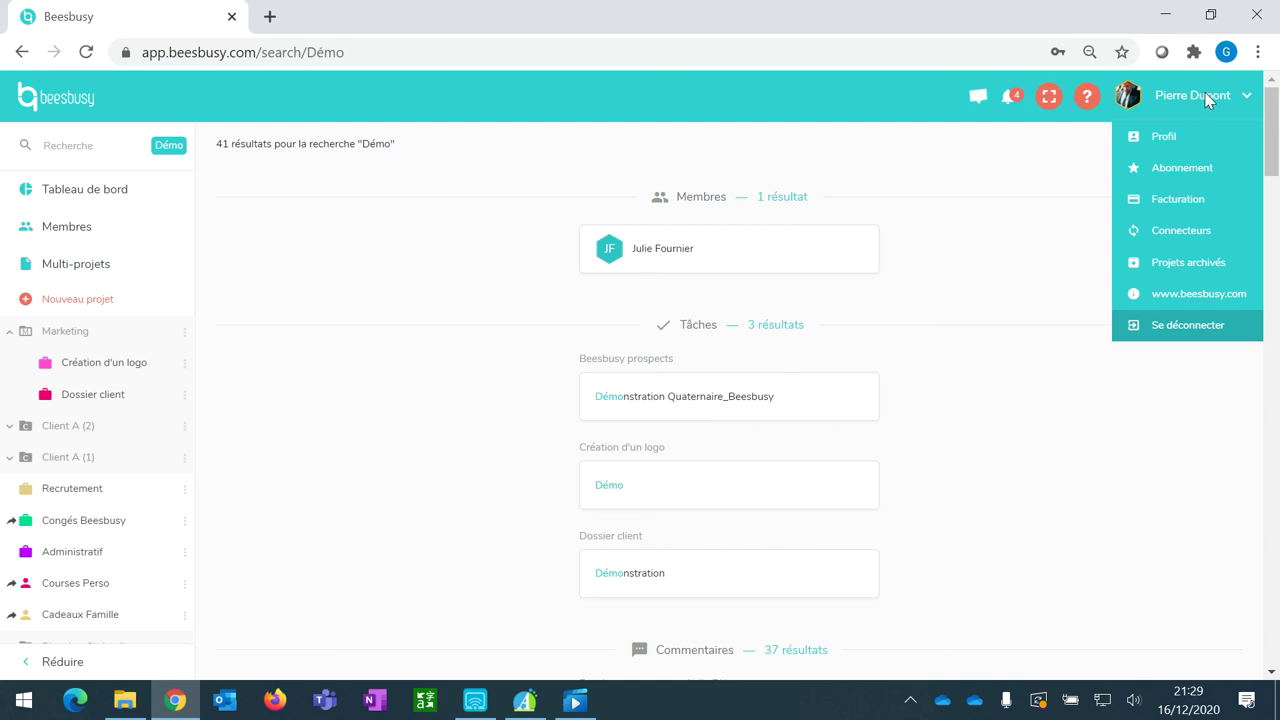
{"action": "left_click", "coordinate": [1190, 264]}
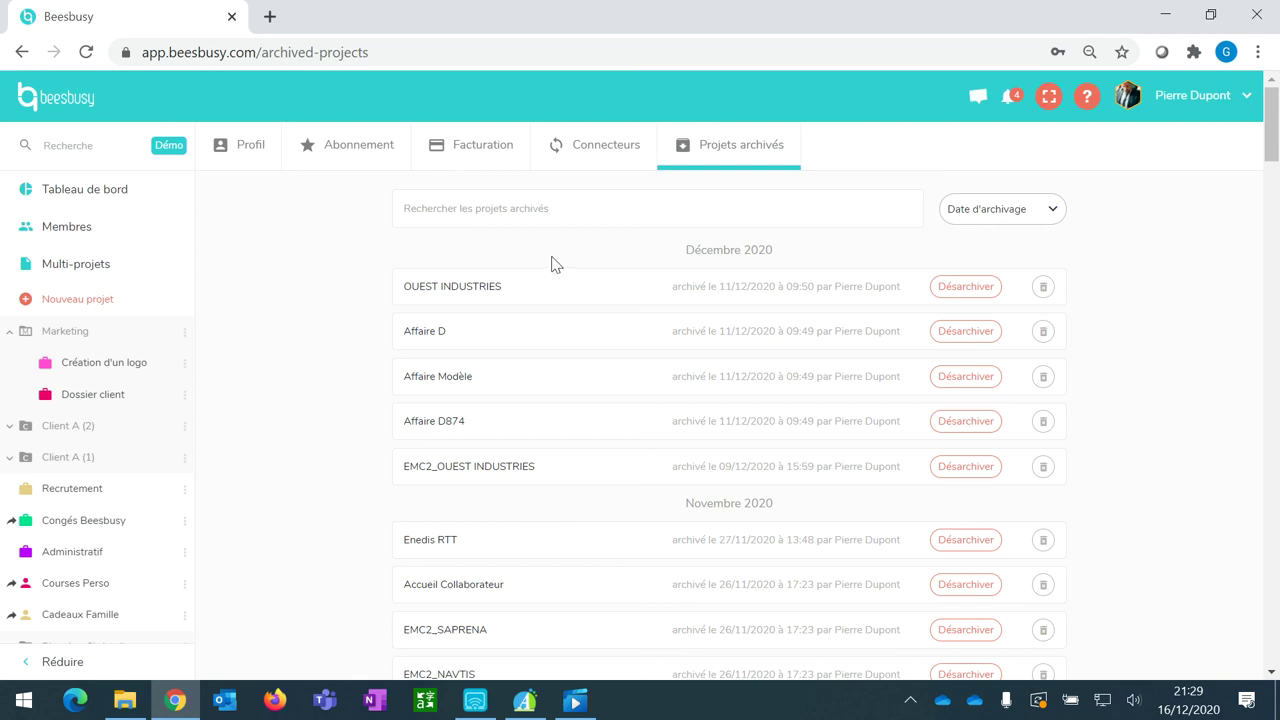
{"action": "scroll", "coordinate": [553, 263], "scroll_direction": "down", "scroll_amount": 2}
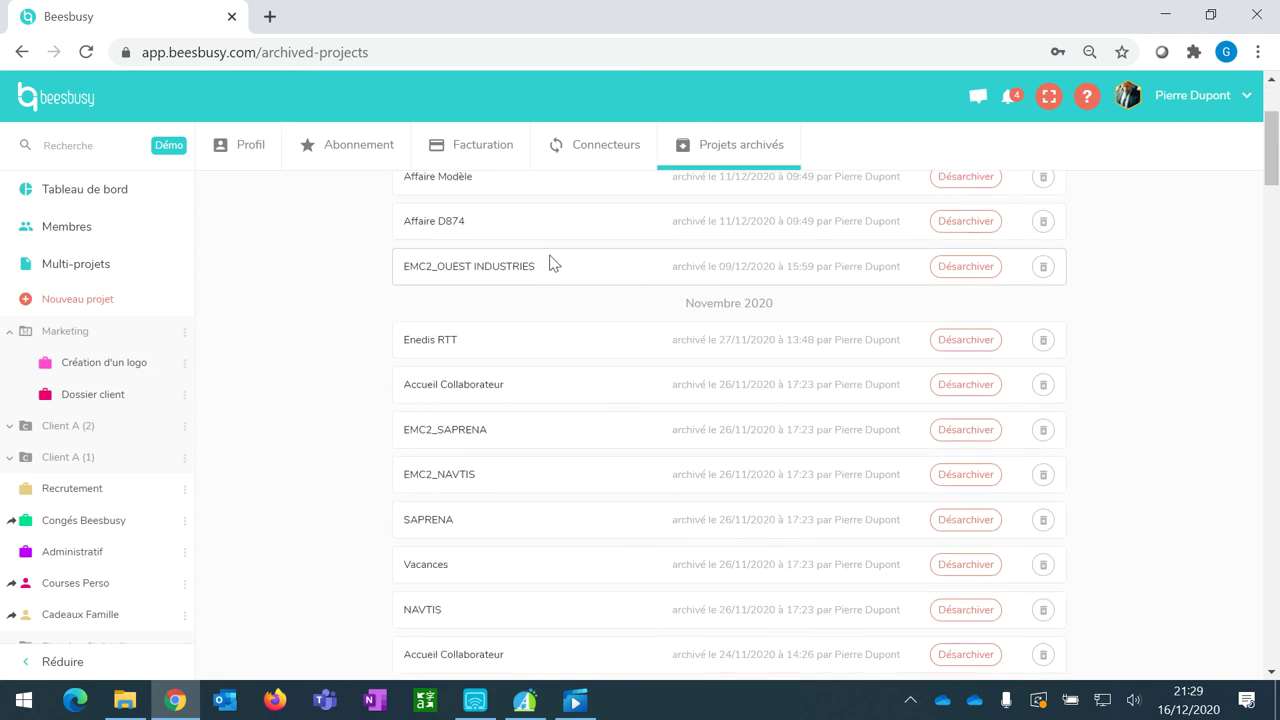
{"action": "scroll", "coordinate": [553, 263], "scroll_direction": "down", "scroll_amount": 1}
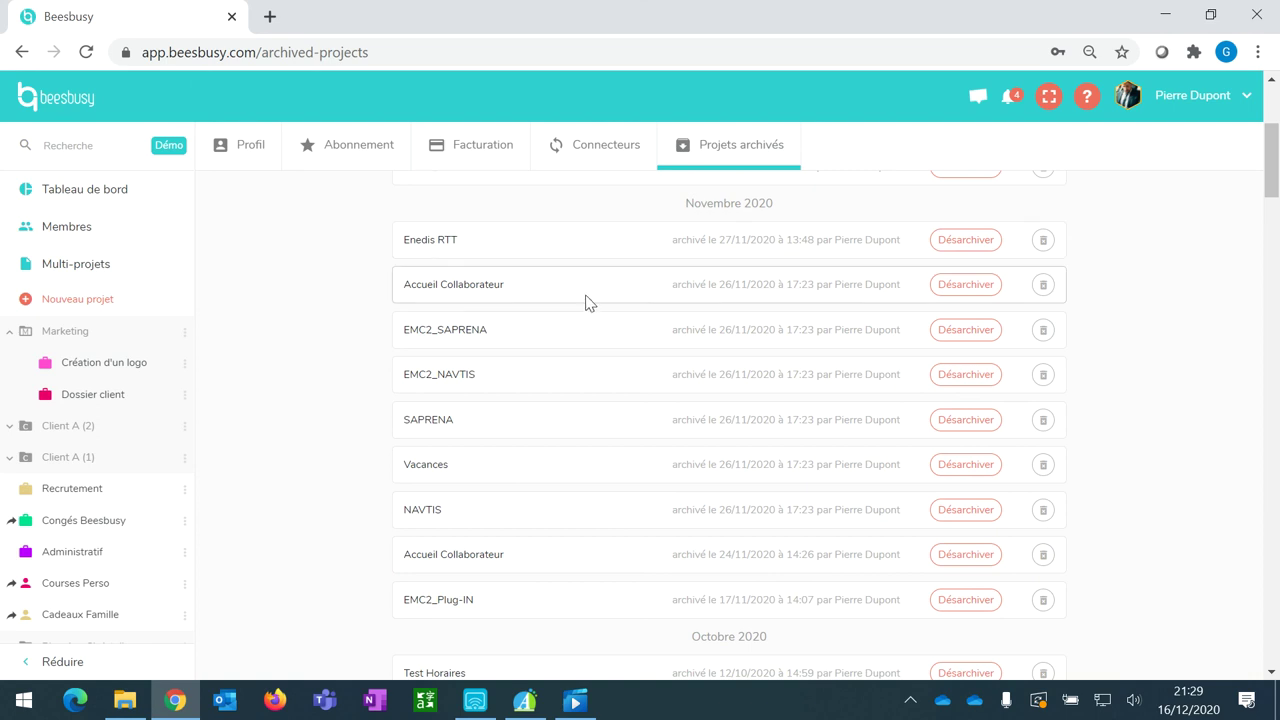
Finish looking through the archived projects, and open the account profile to review its expert level and achievement badges.
{"action": "scroll", "coordinate": [587, 303], "scroll_direction": "down", "scroll_amount": 1}
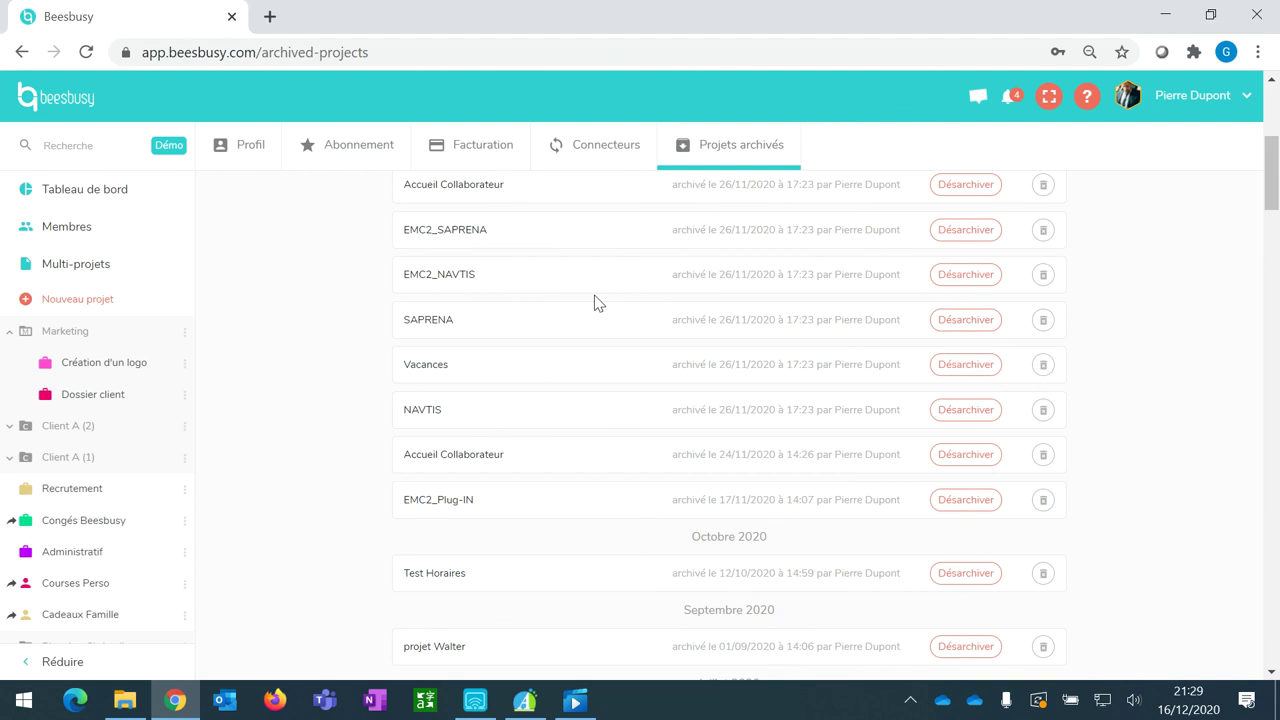
{"action": "scroll", "coordinate": [620, 312], "scroll_direction": "up", "scroll_amount": 4}
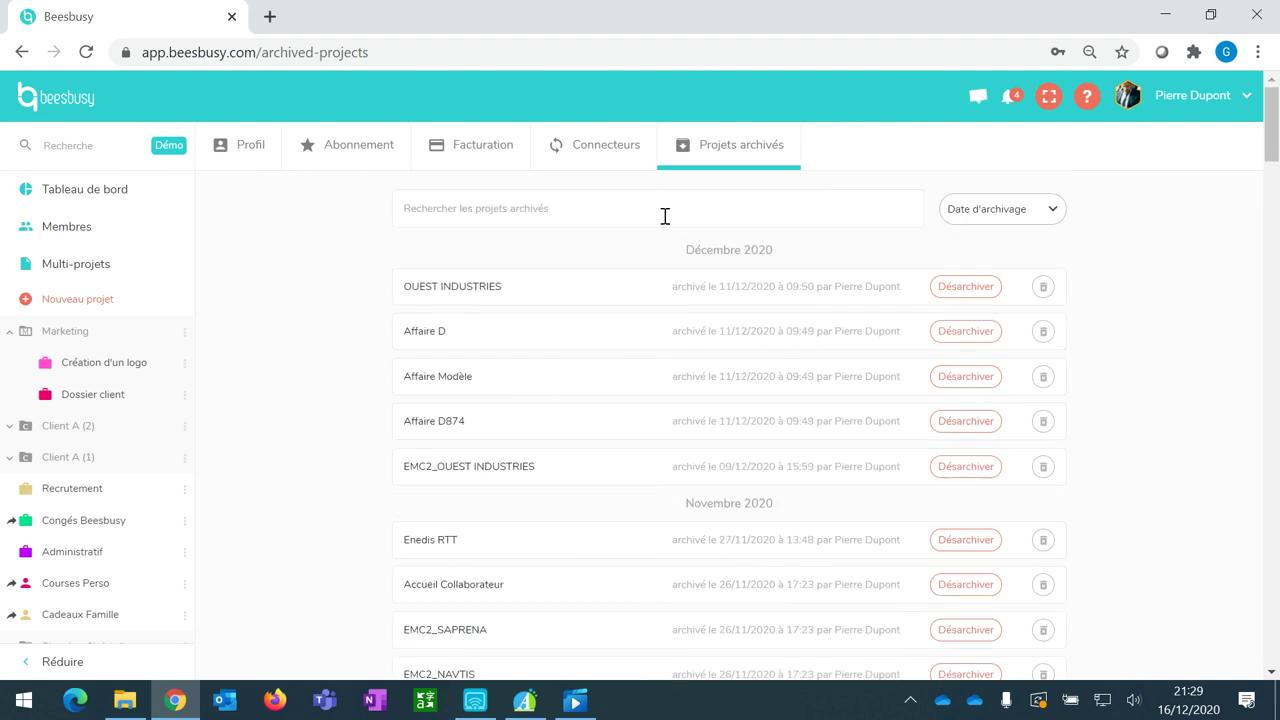
{"action": "left_click", "coordinate": [1205, 100]}
{"action": "left_click", "coordinate": [1164, 138]}
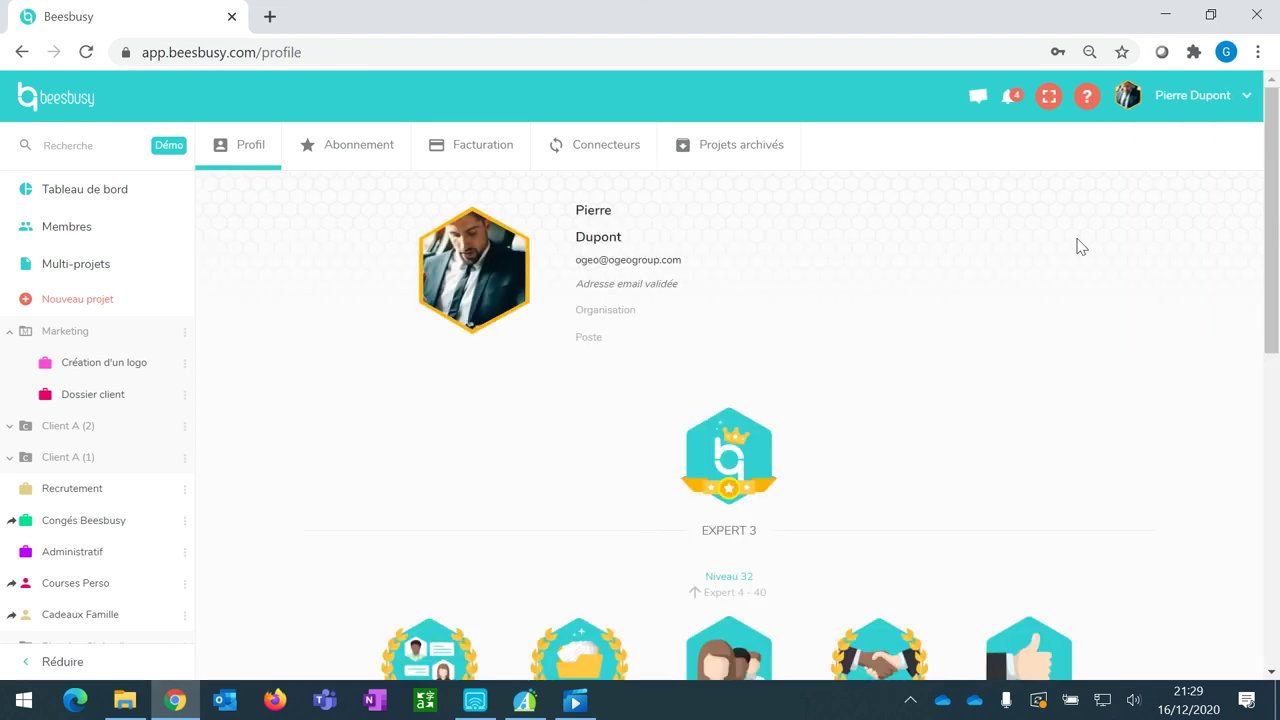
{"action": "scroll", "coordinate": [904, 348], "scroll_direction": "down", "scroll_amount": 3}
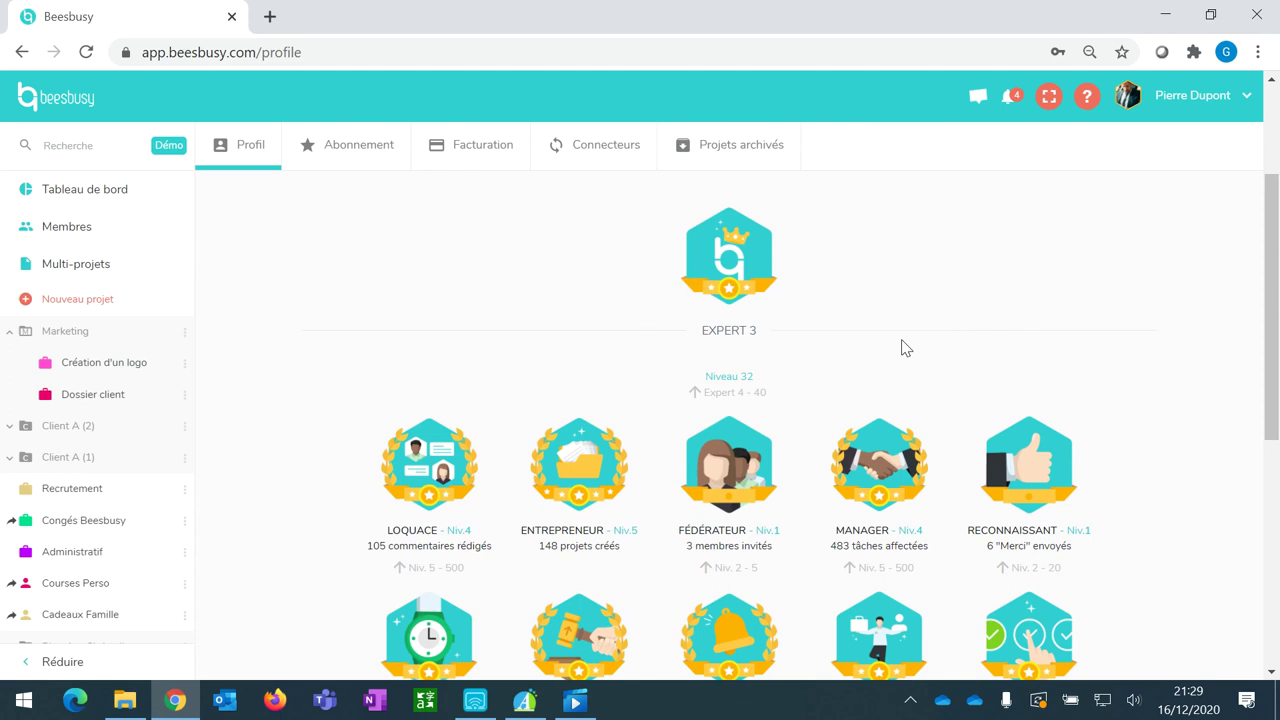
{"action": "scroll", "coordinate": [904, 347], "scroll_direction": "down", "scroll_amount": 2}
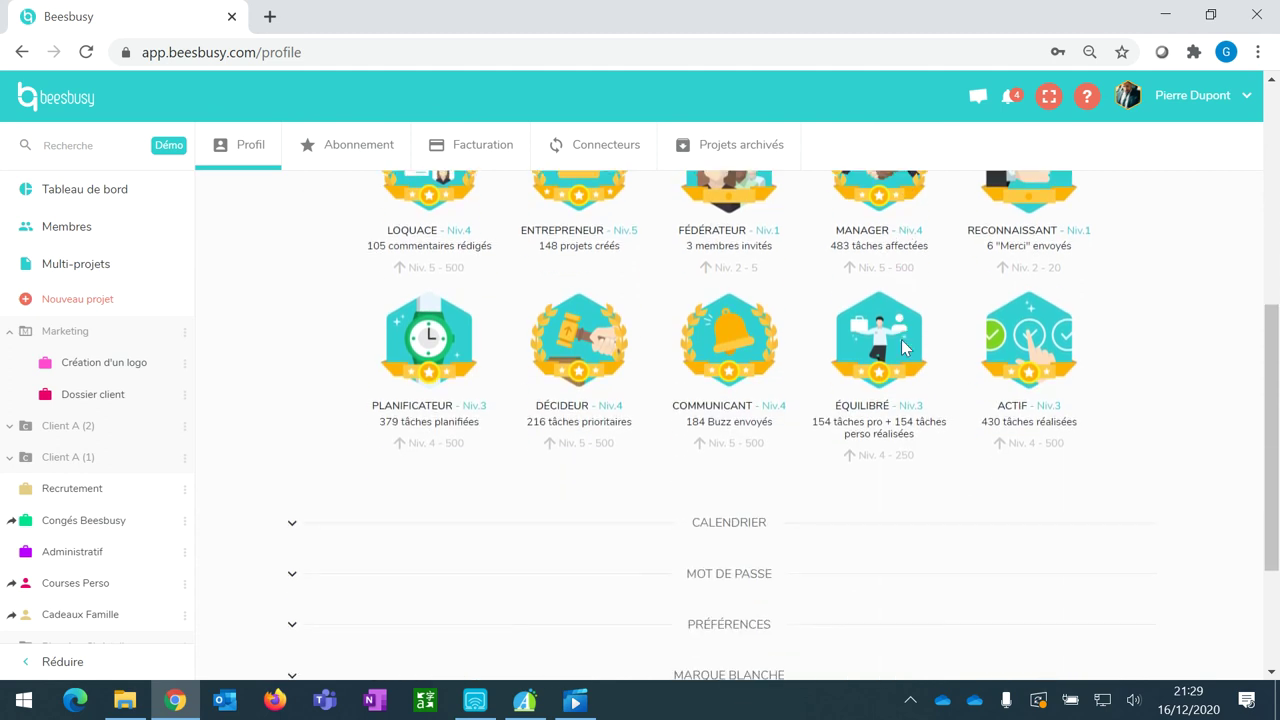
{"action": "scroll", "coordinate": [901, 347], "scroll_direction": "down", "scroll_amount": 2}
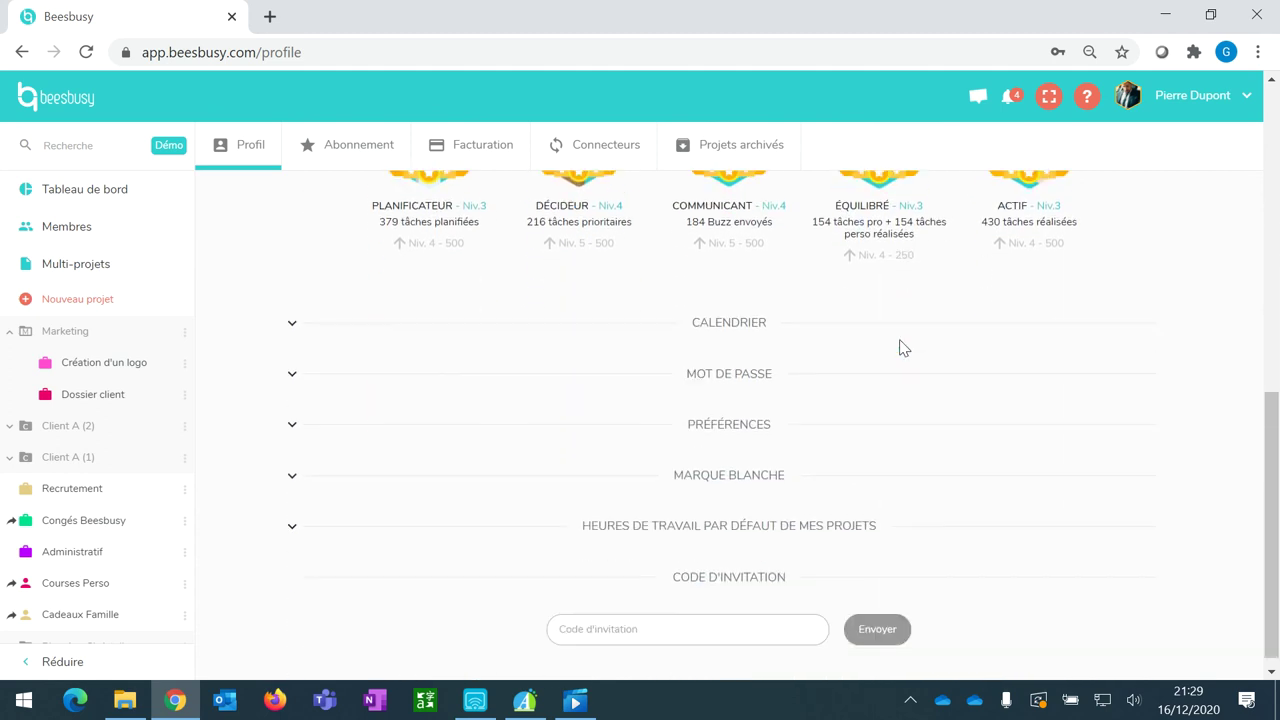
Expand the profile's Calendrier section and look through the December 2020 weeks with their planned tasks.
{"action": "left_click", "coordinate": [646, 325]}
{"action": "scroll", "coordinate": [647, 327], "scroll_direction": "down", "scroll_amount": 3}
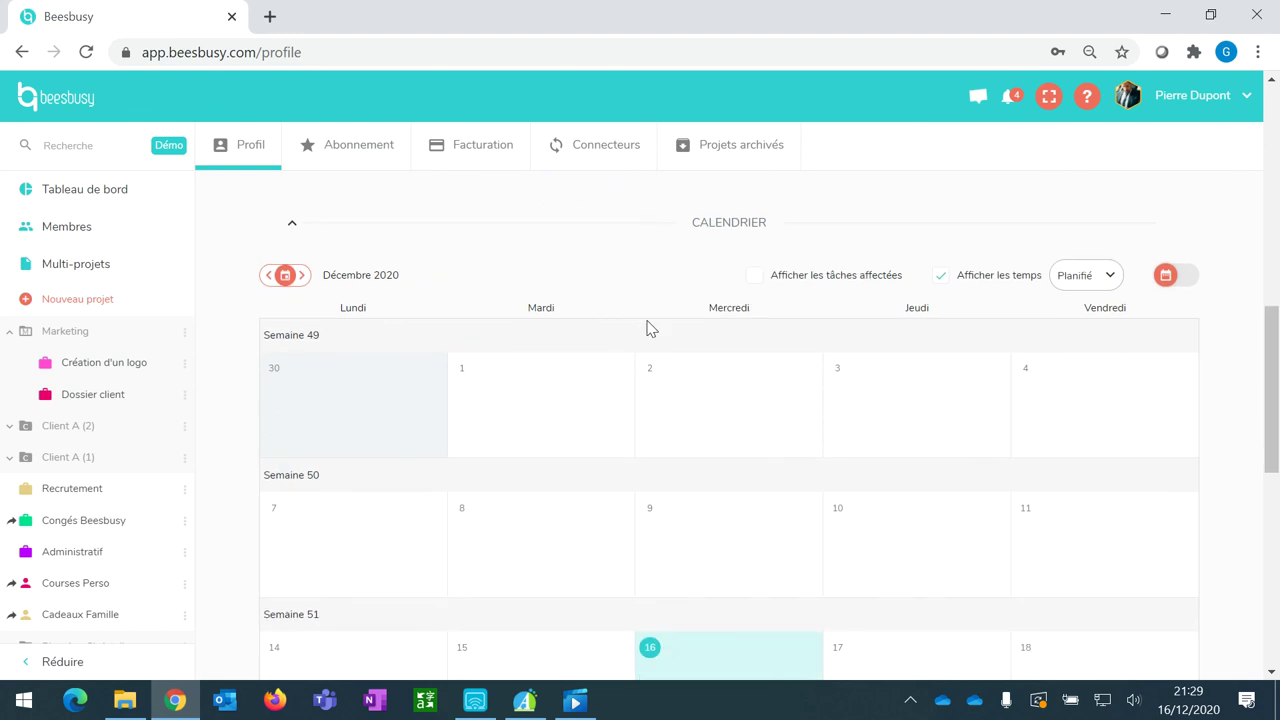
{"action": "scroll", "coordinate": [647, 327], "scroll_direction": "down", "scroll_amount": 4}
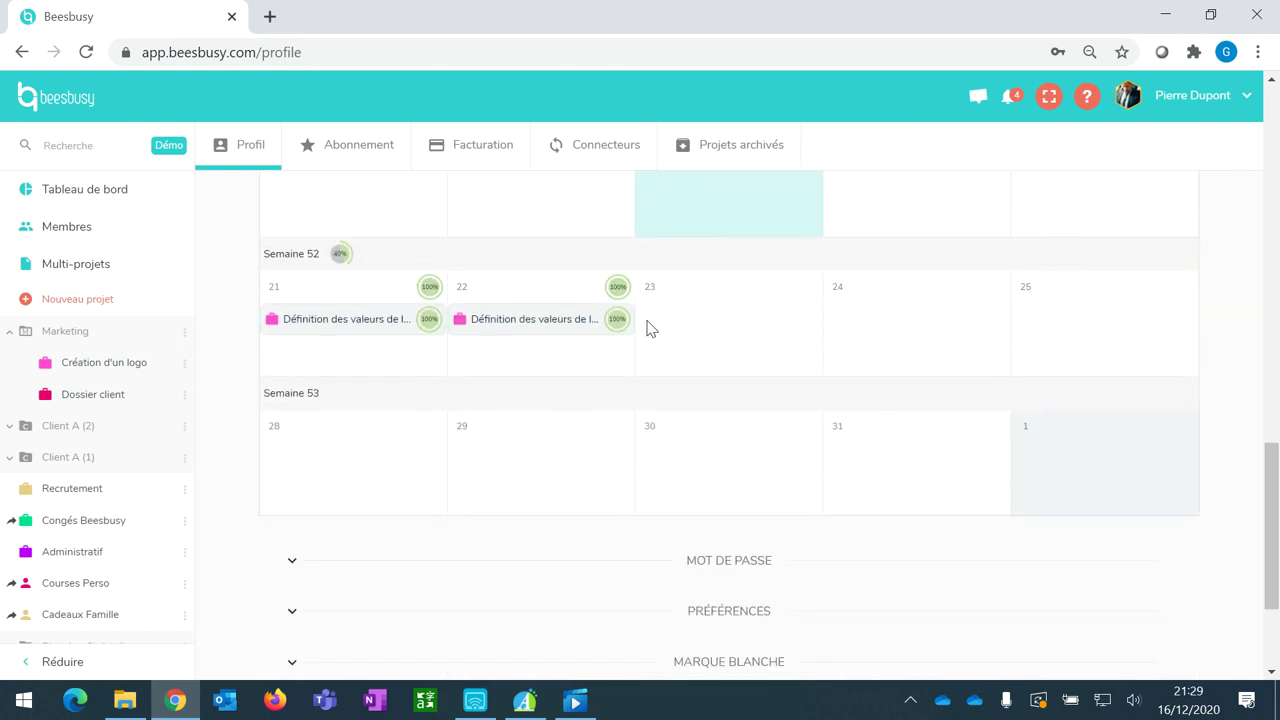
{"action": "scroll", "coordinate": [649, 320], "scroll_direction": "down", "scroll_amount": 1}
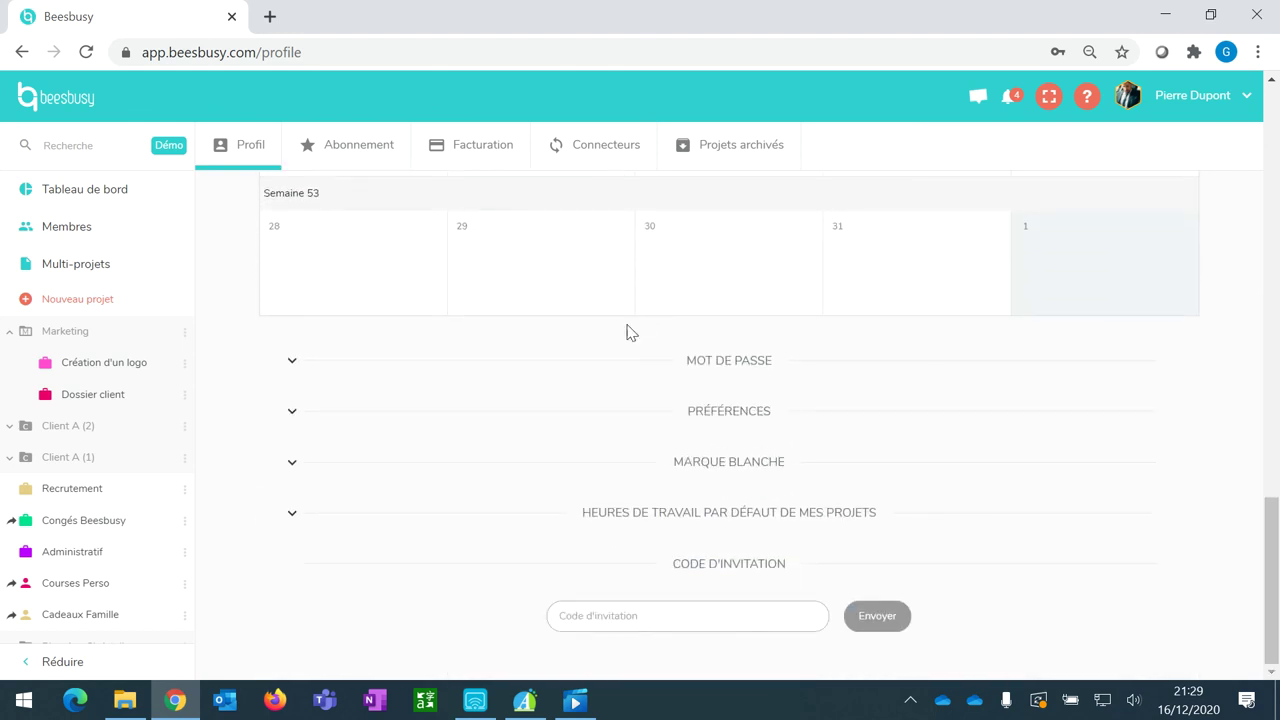
Expand the profile's Mot de passe and Préférences sections and examine the password, language and Buzz email notification options.
{"action": "left_click", "coordinate": [569, 370]}
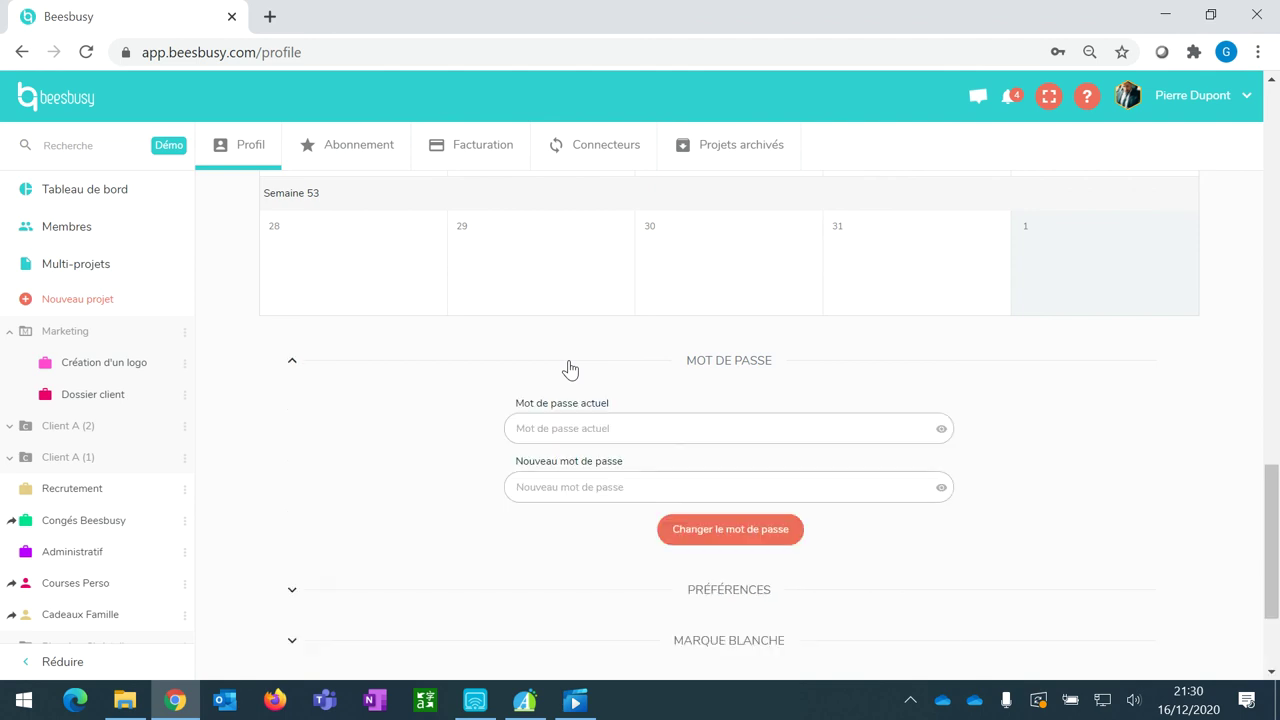
{"action": "scroll", "coordinate": [570, 368], "scroll_direction": "down", "scroll_amount": 2}
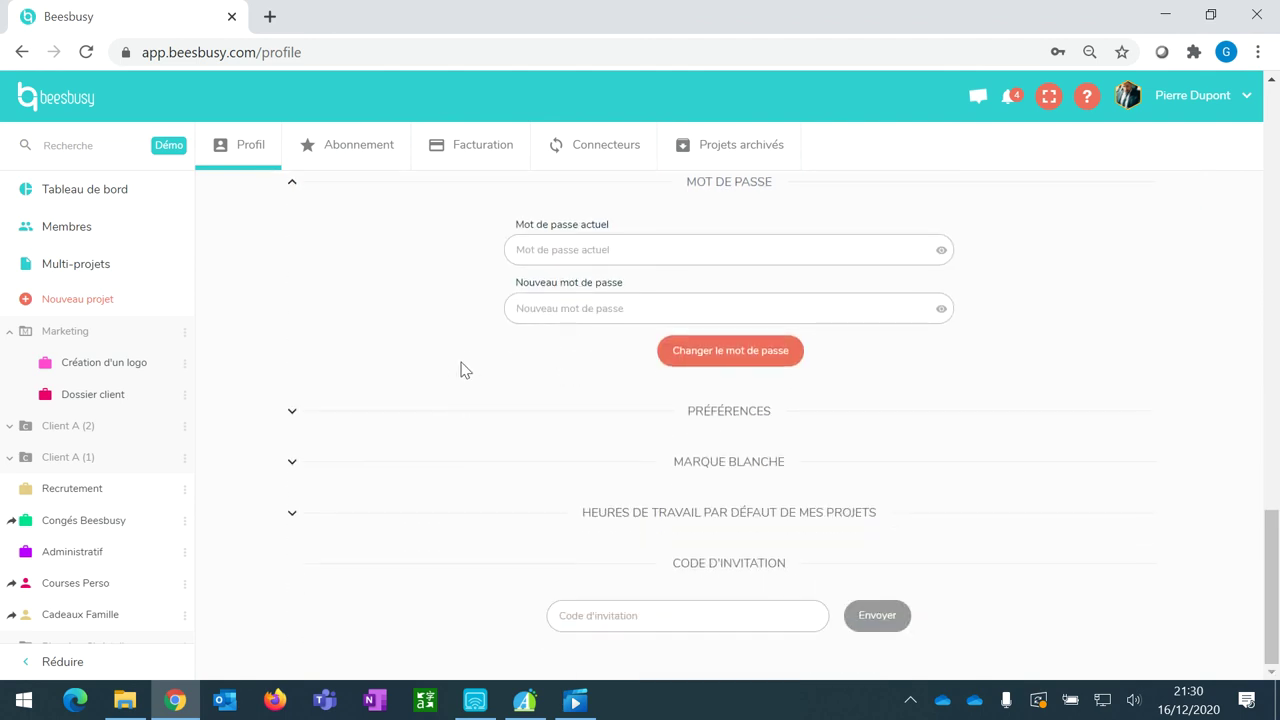
{"action": "left_click", "coordinate": [460, 415]}
{"action": "scroll", "coordinate": [464, 411], "scroll_direction": "down", "scroll_amount": 1}
{"action": "scroll", "coordinate": [464, 411], "scroll_direction": "down", "scroll_amount": 1}
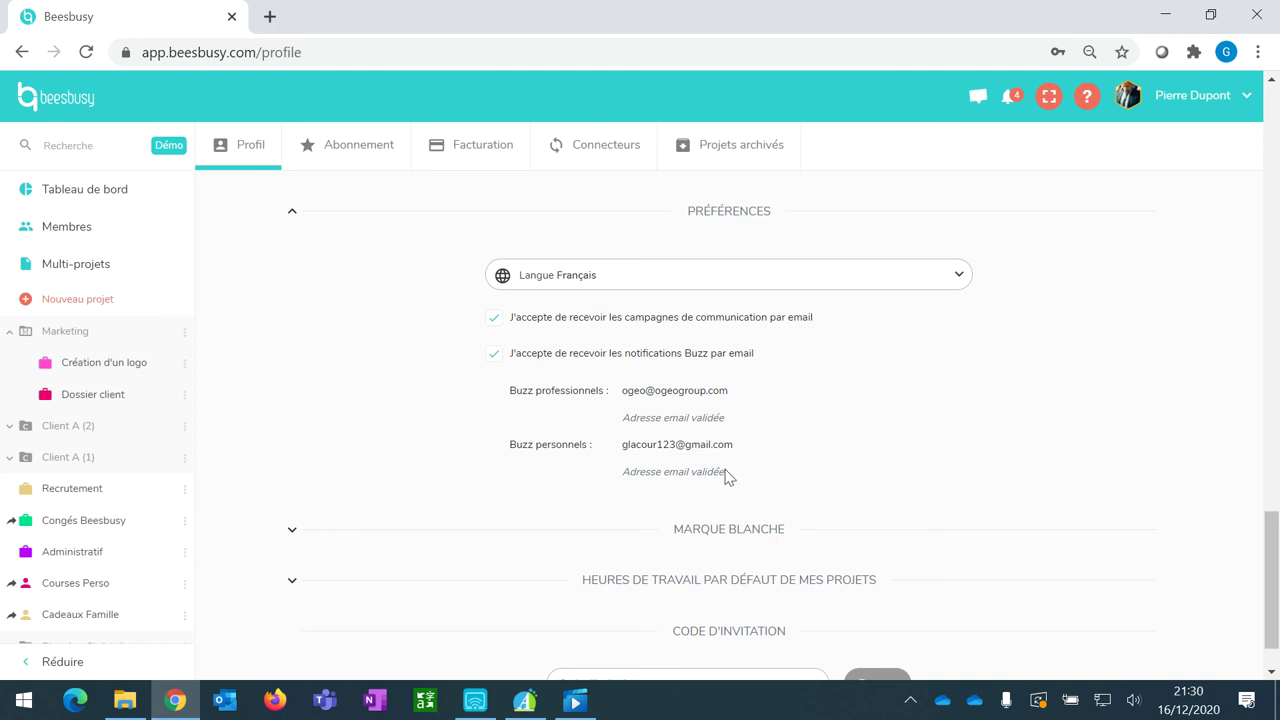
{"action": "scroll", "coordinate": [727, 477], "scroll_direction": "down", "scroll_amount": 1}
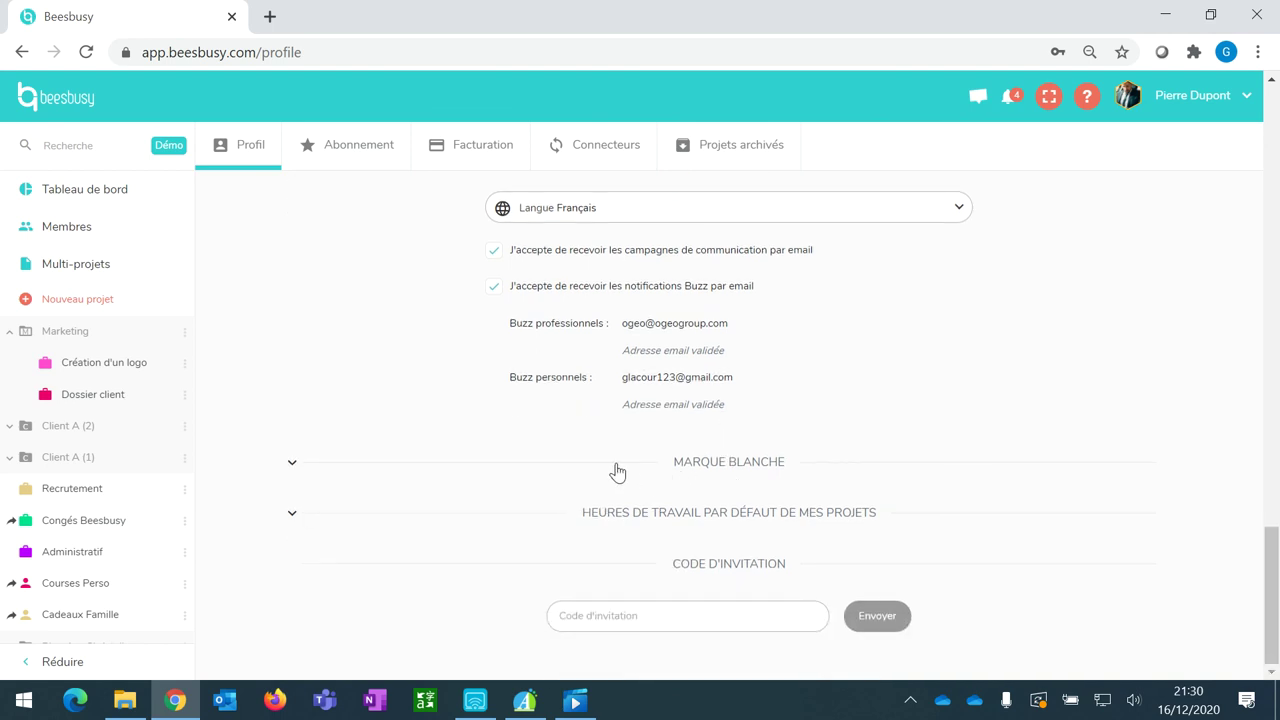
Expand the Marque blanche section and upload the "ACM 2" PNG file from the desktop as the custom logo.
{"action": "left_click", "coordinate": [617, 470]}
{"action": "scroll", "coordinate": [617, 470], "scroll_direction": "down", "scroll_amount": 2}
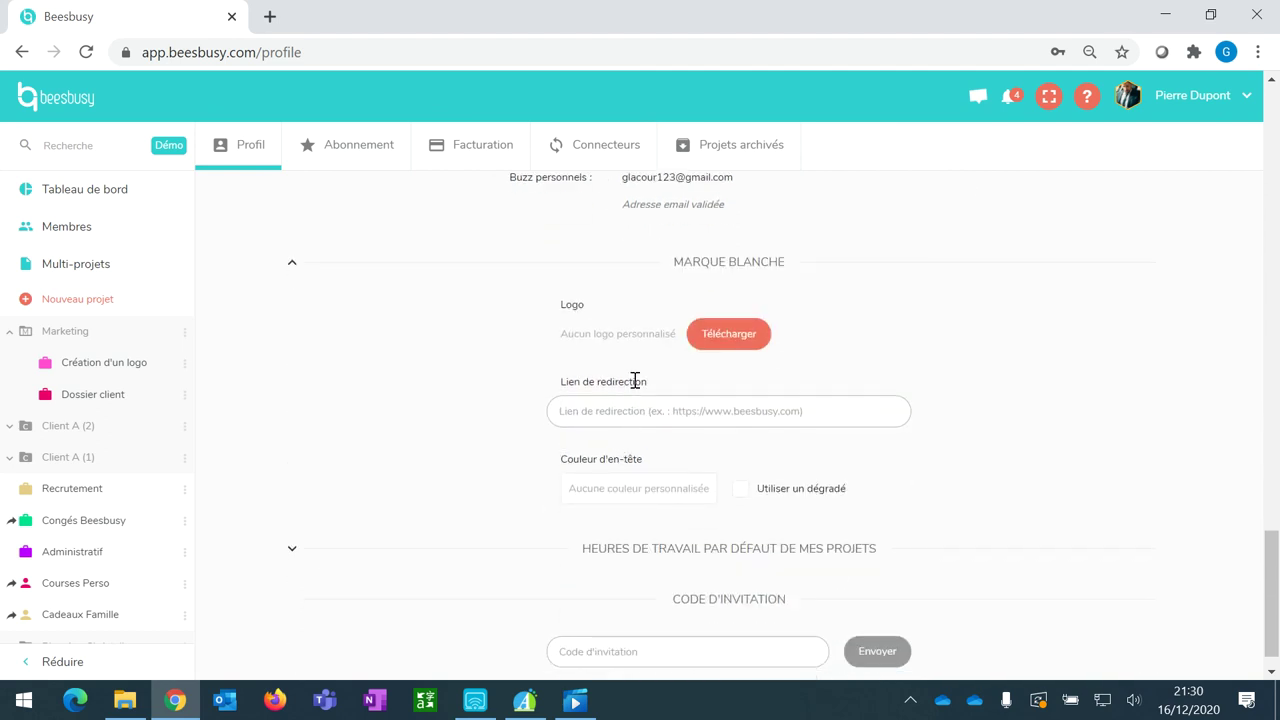
{"action": "left_click", "coordinate": [727, 340]}
{"action": "left_click", "coordinate": [655, 430]}
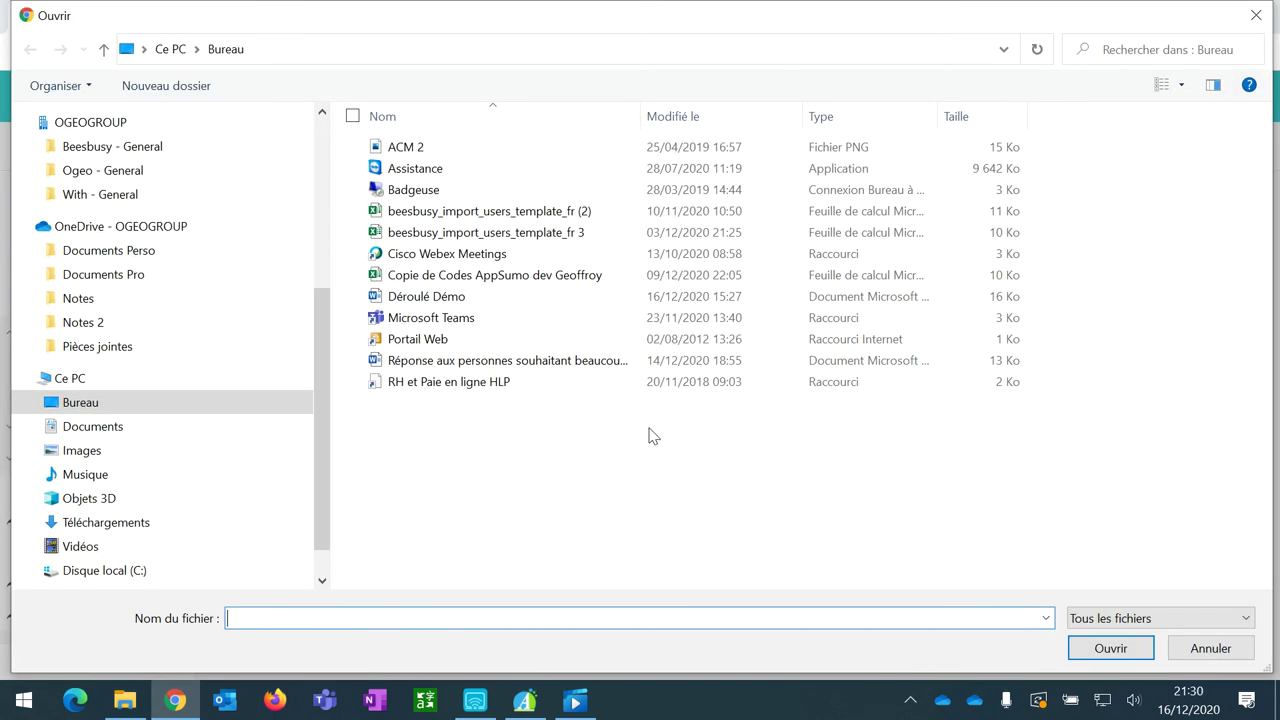
{"action": "left_click", "coordinate": [414, 150]}
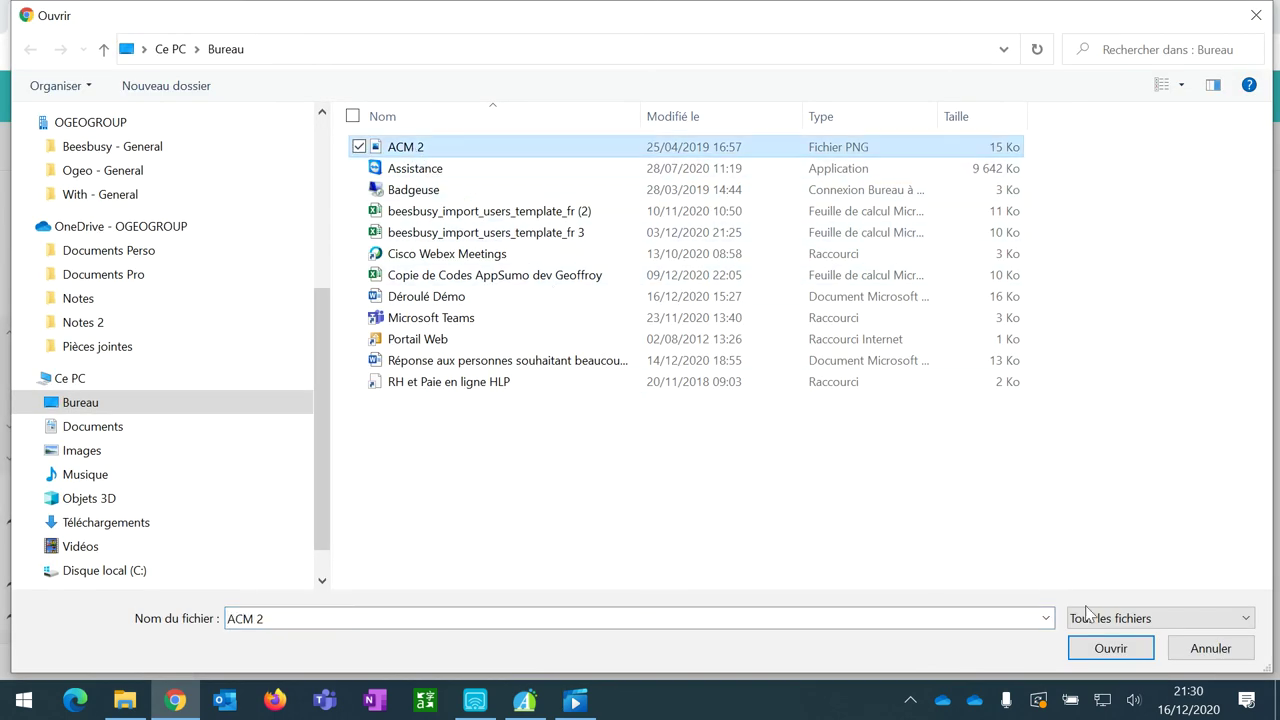
{"action": "left_click", "coordinate": [1109, 648]}
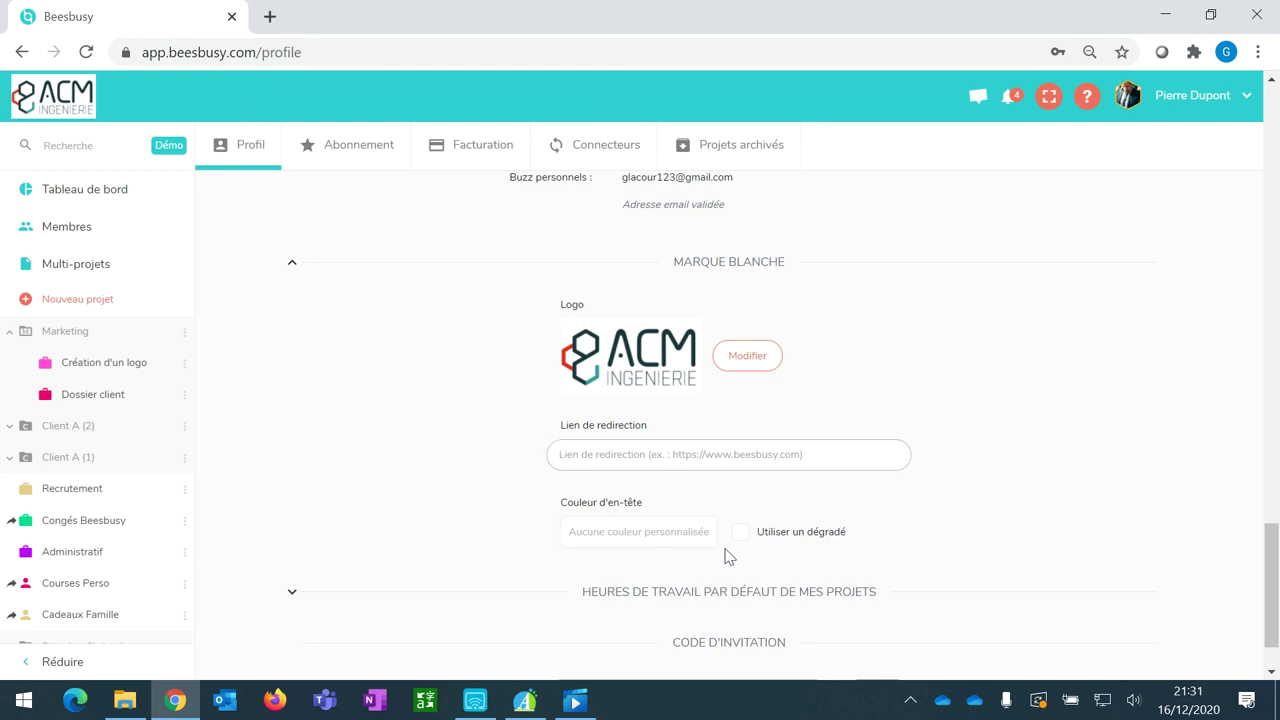
Set the white-label header colour to white and check the branding on the "Création d'un logo" project.
{"action": "left_click", "coordinate": [645, 533]}
{"action": "left_click", "coordinate": [619, 353]}
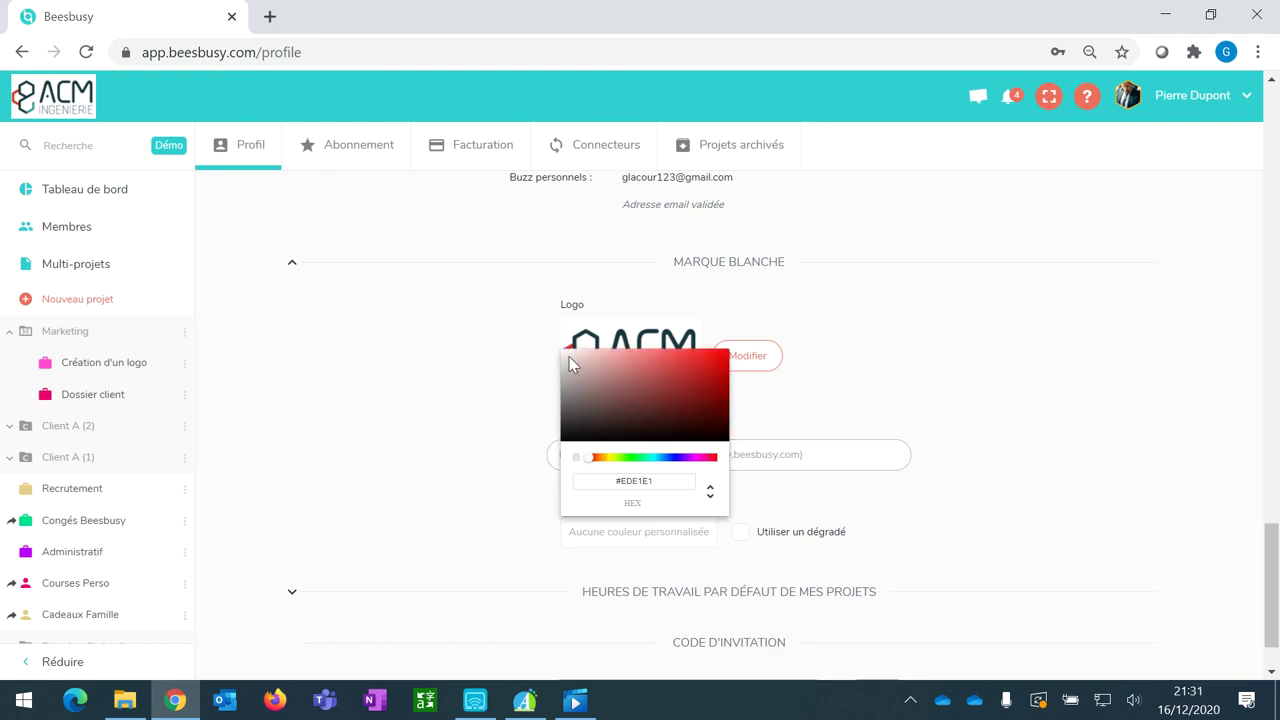
{"action": "left_click", "coordinate": [553, 353]}
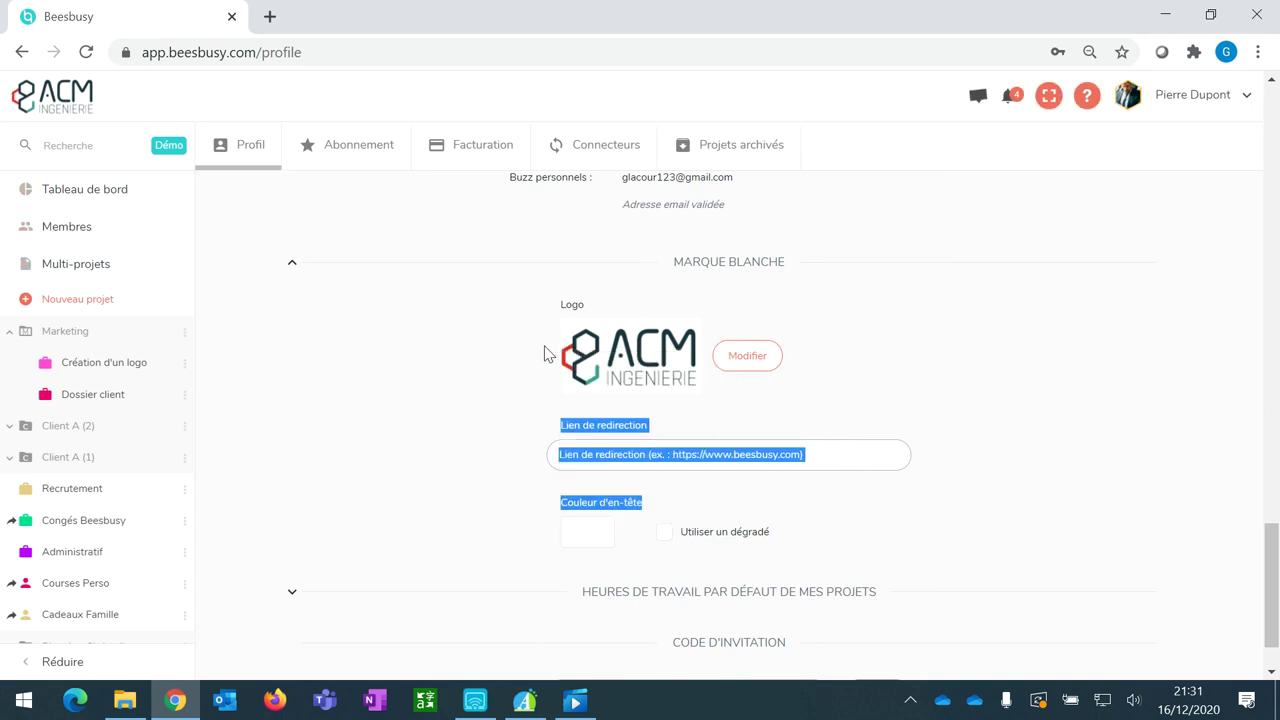
{"action": "left_click", "coordinate": [517, 373]}
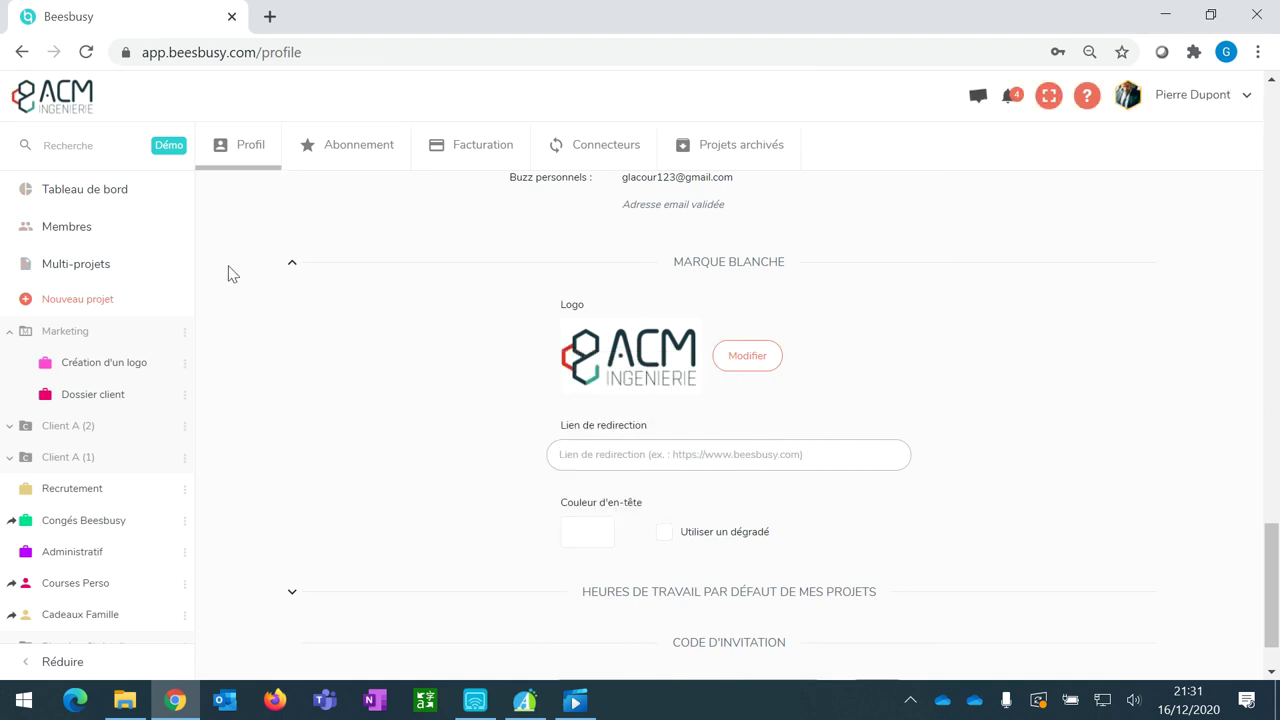
{"action": "left_click", "coordinate": [155, 368]}
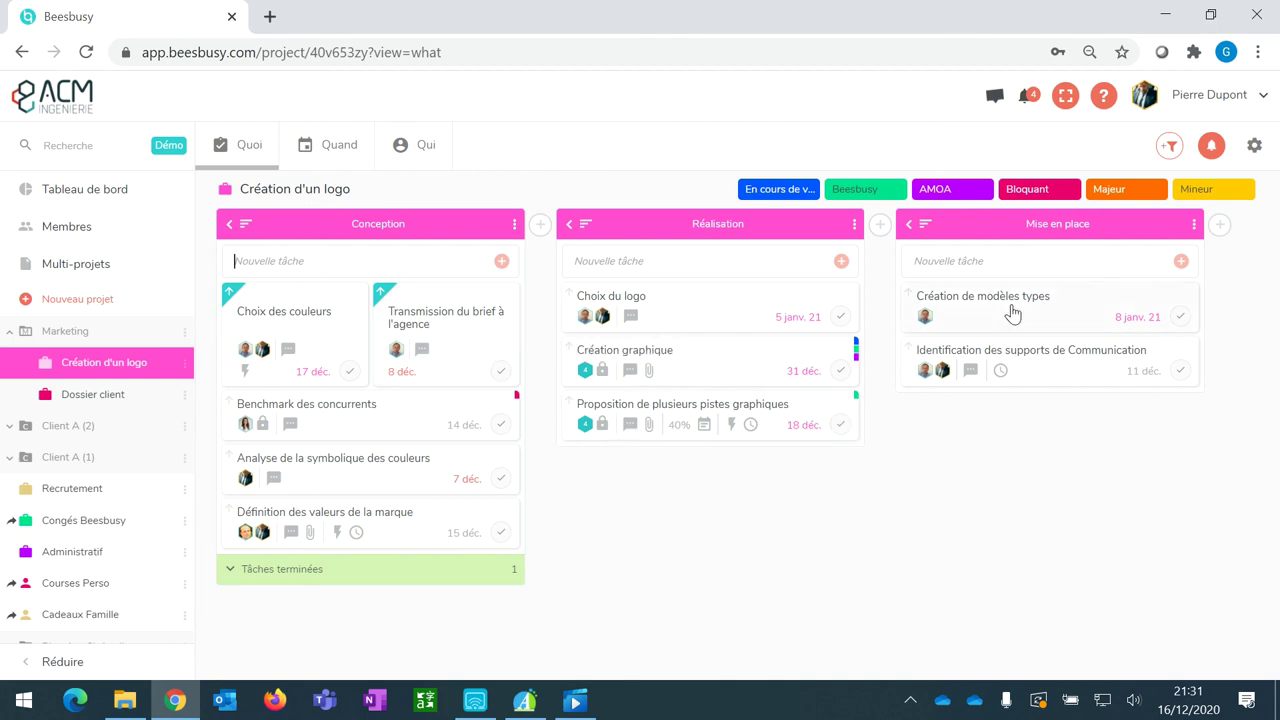
Return to the account profile and examine the projects' default working hours, non-working days and invitation code field.
{"action": "left_click", "coordinate": [1229, 103]}
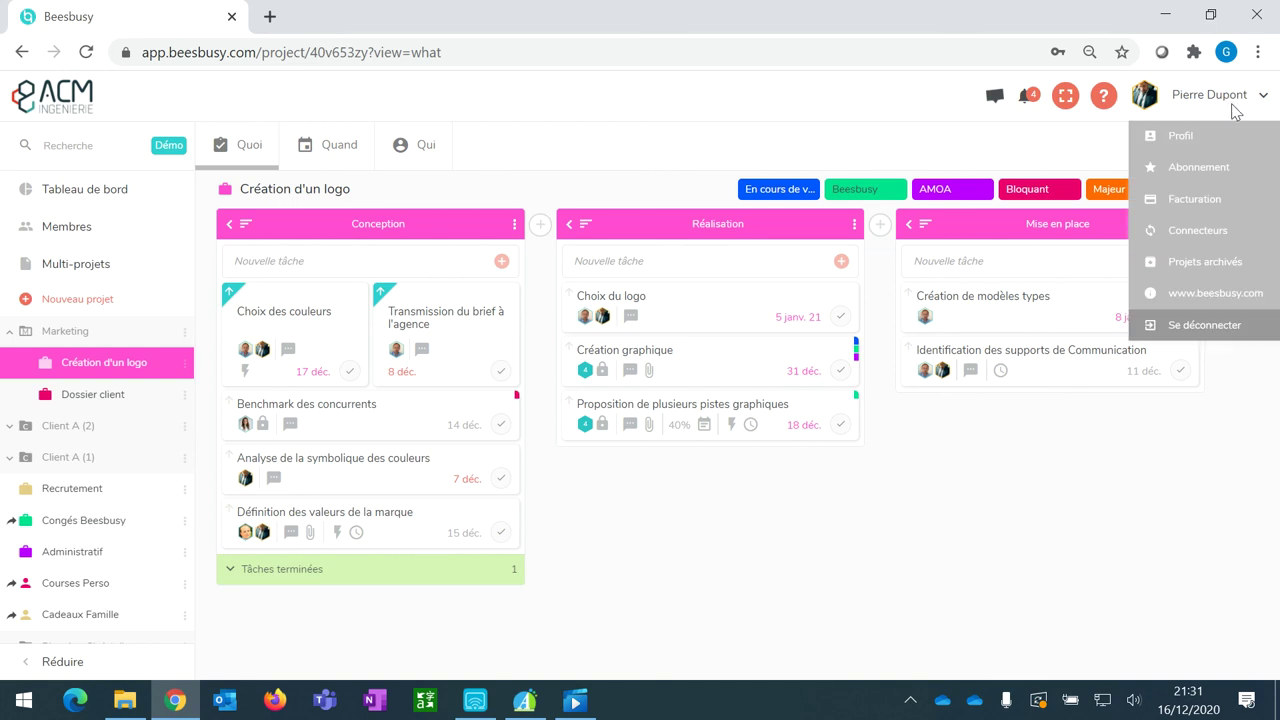
{"action": "left_click", "coordinate": [1205, 137]}
{"action": "scroll", "coordinate": [883, 409], "scroll_direction": "down", "scroll_amount": 20}
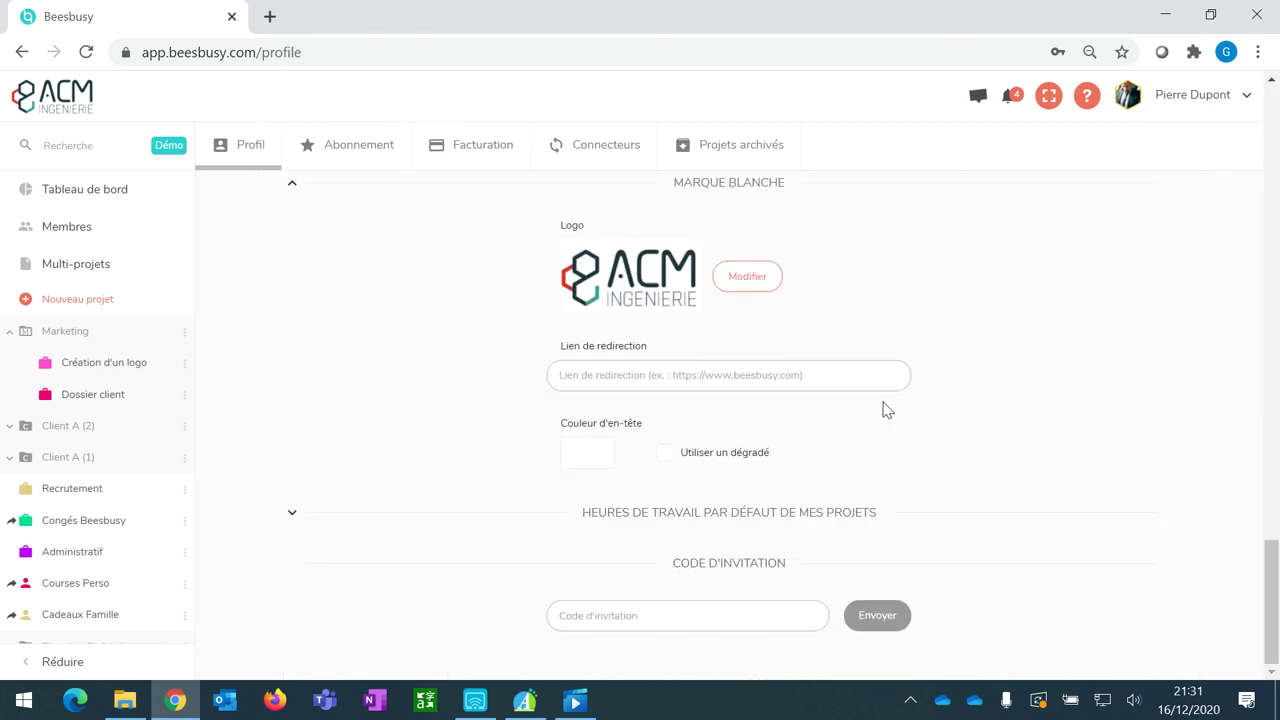
{"action": "left_click", "coordinate": [677, 524]}
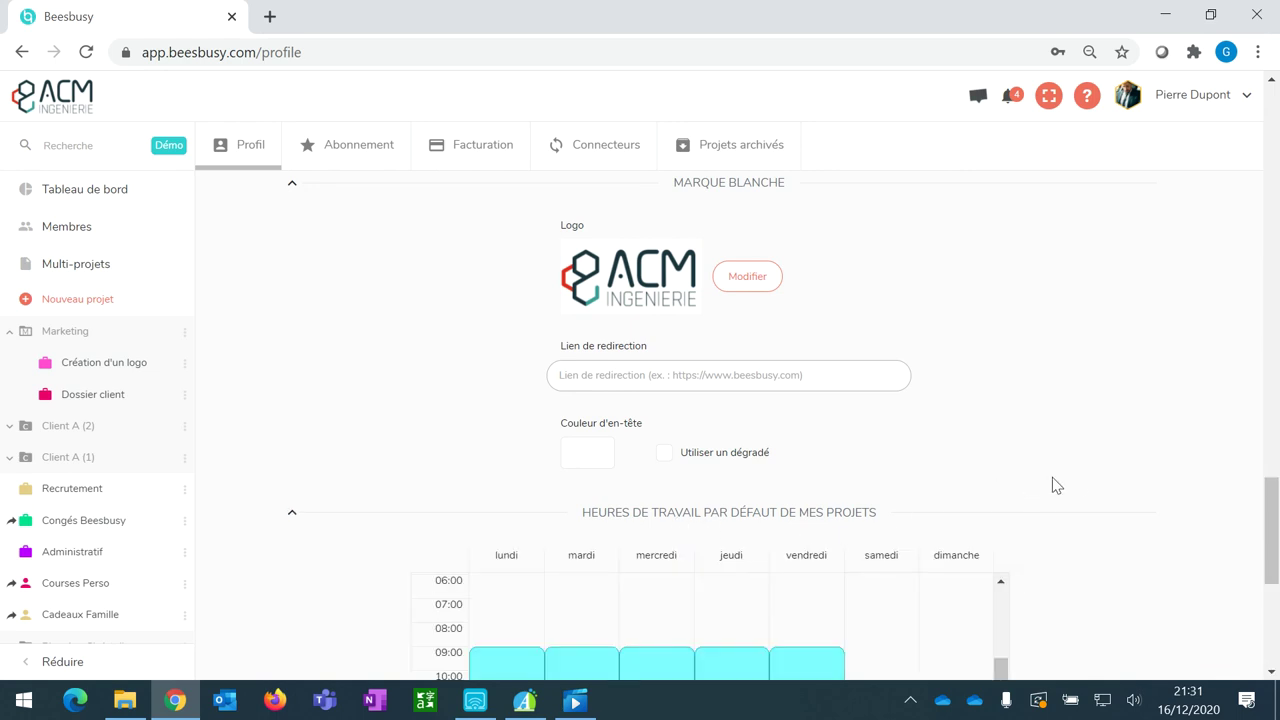
{"action": "scroll", "coordinate": [1031, 486], "scroll_direction": "down", "scroll_amount": 3}
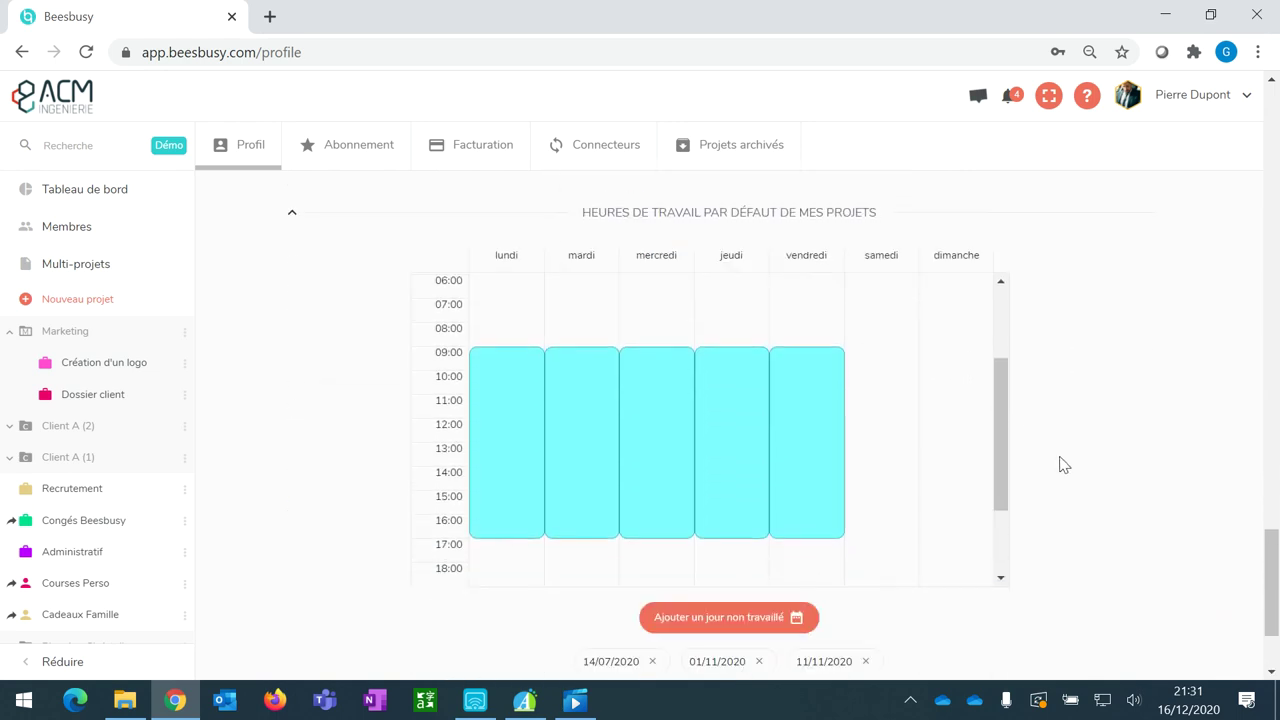
{"action": "left_click_drag", "start_coordinate": [1265, 568], "coordinate": [1272, 572]}
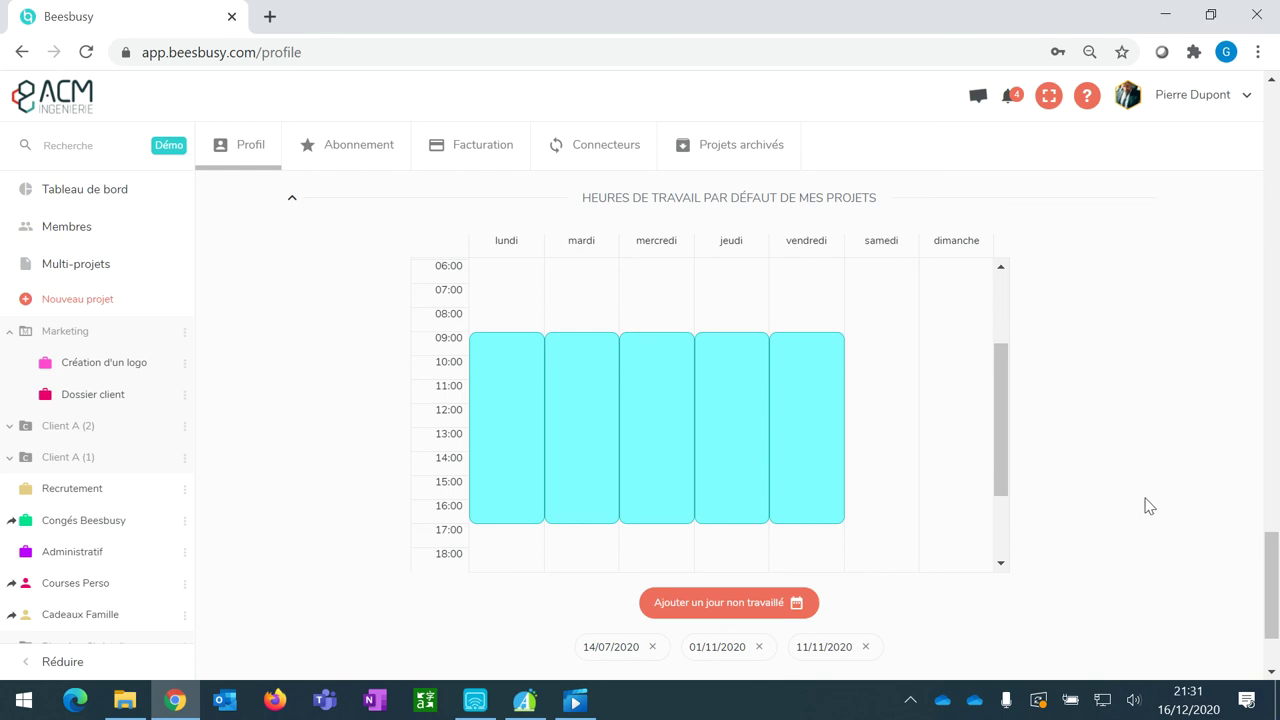
{"action": "scroll", "coordinate": [1265, 556], "scroll_direction": "down", "scroll_amount": 3}
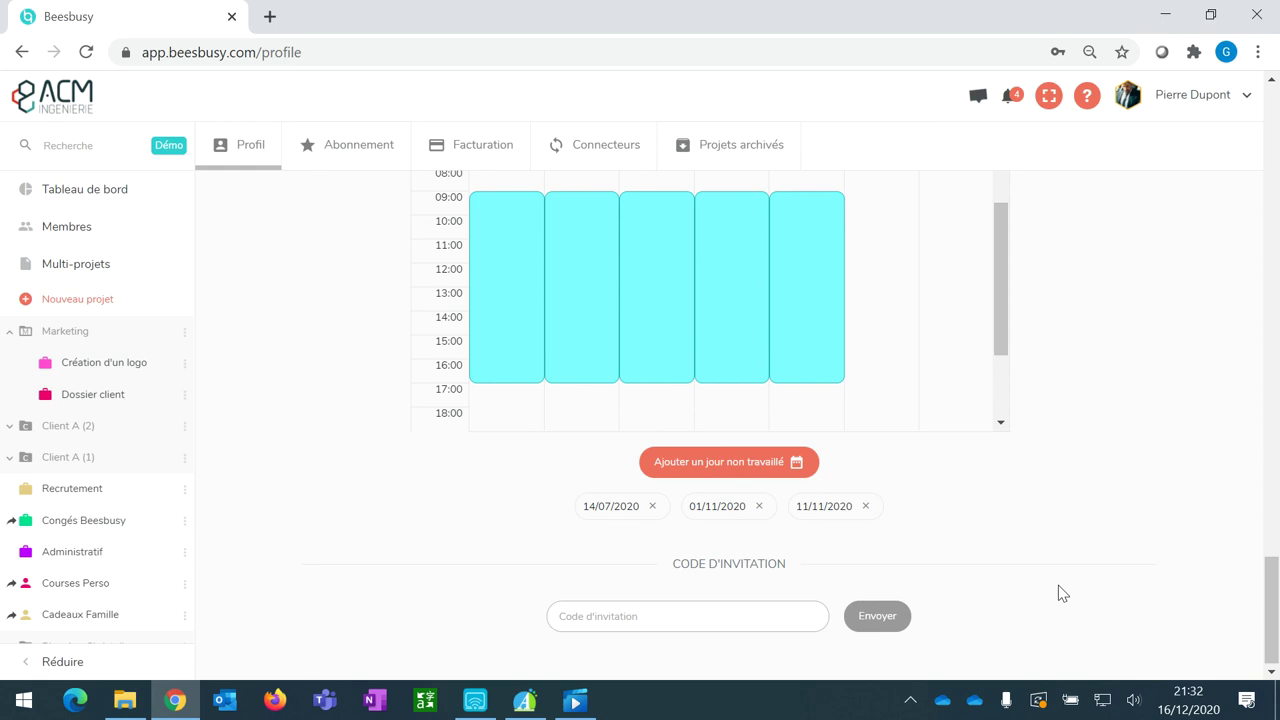
Switch to the phone mirroring window to show the mobile device's lock screen.
{"action": "key", "text": "alt+Tab"}
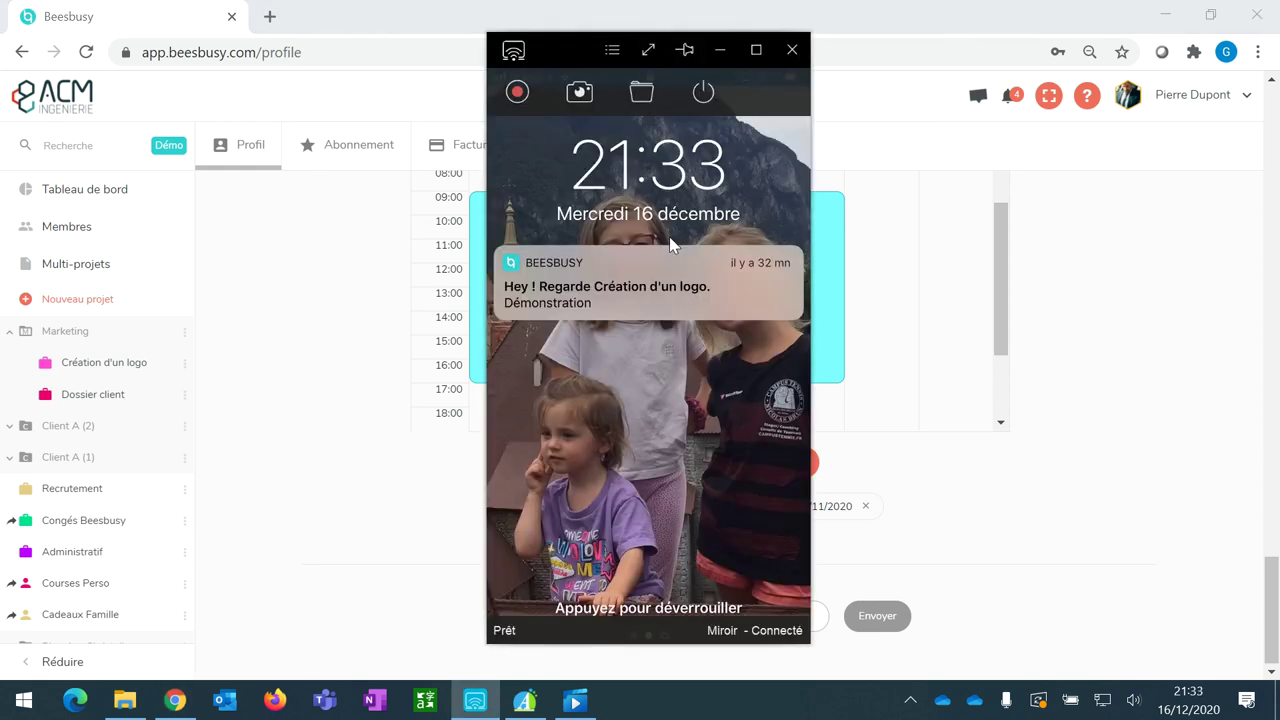